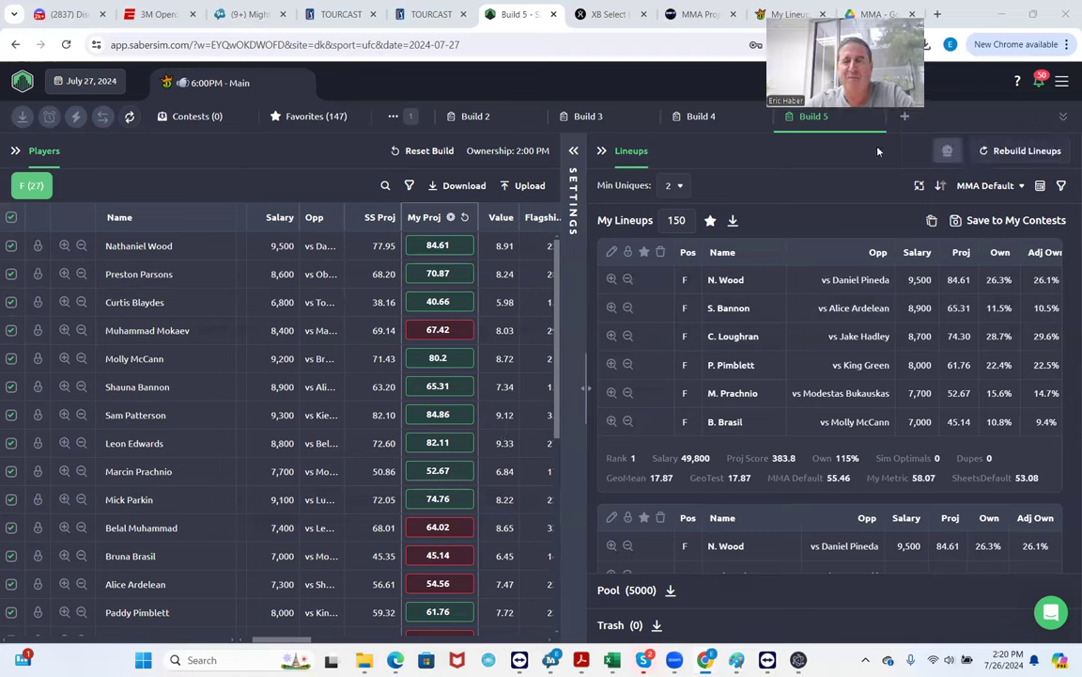
# - Expand the build settings, rank the lineups by Proj Score, and set the minimum uniques to 1
pyautogui.click(573, 170)
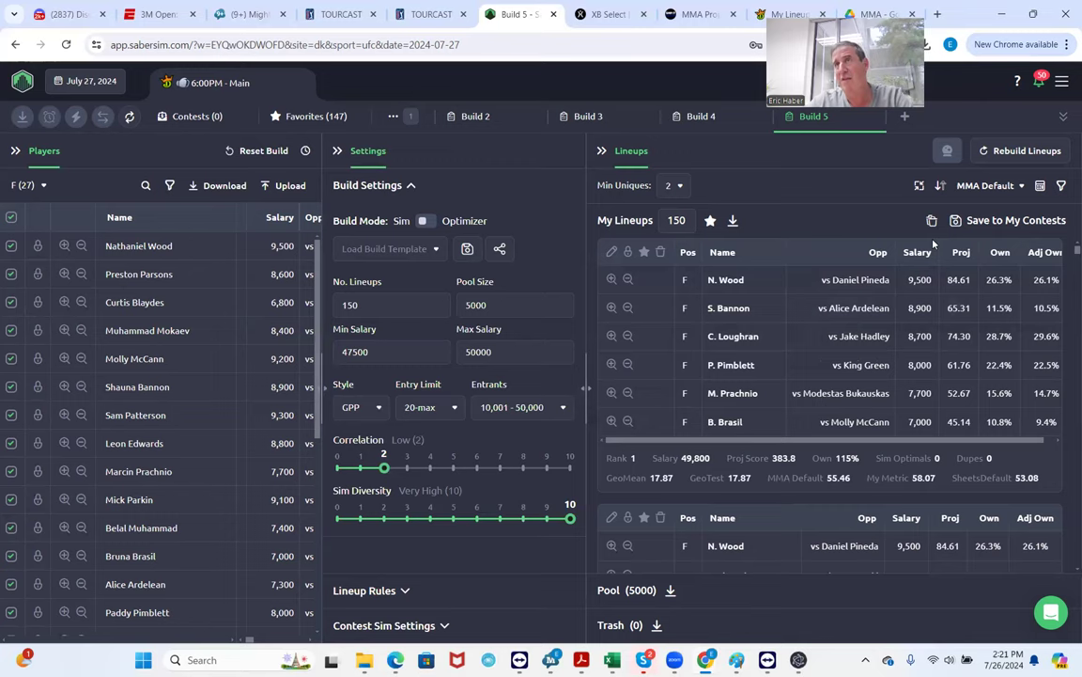
pyautogui.click(984, 187)
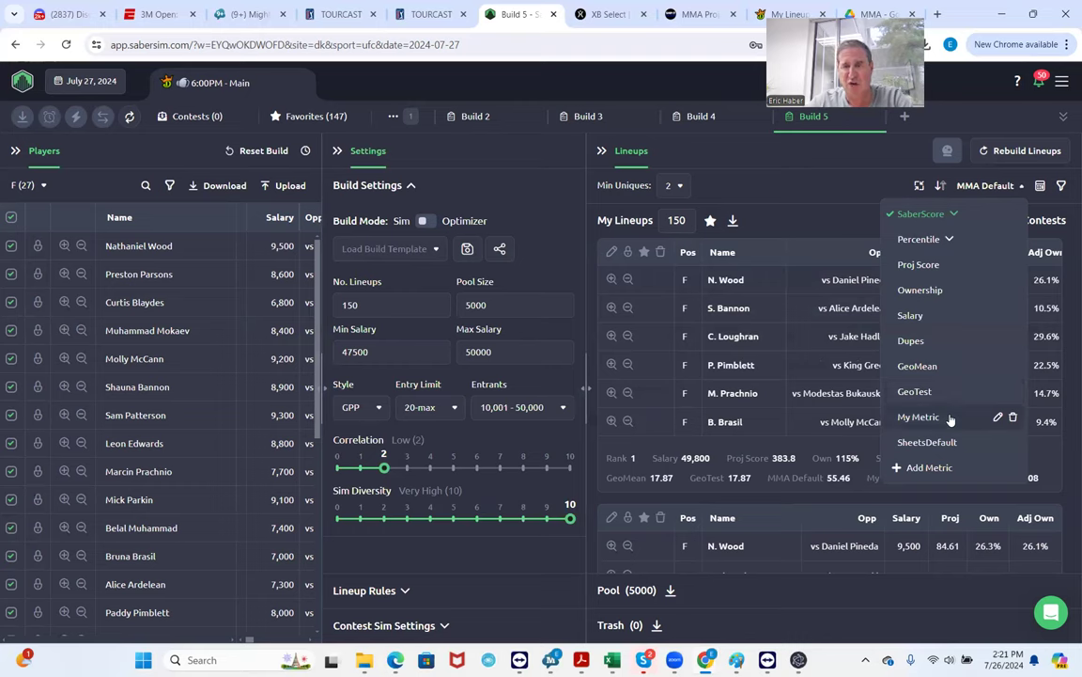
pyautogui.click(925, 268)
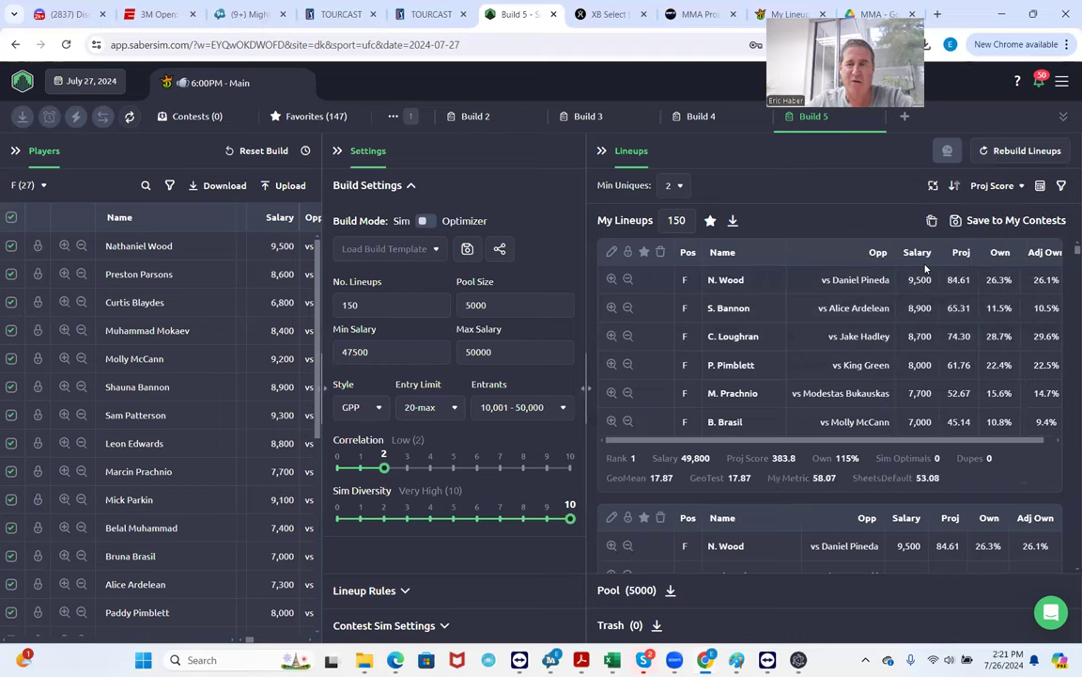
pyautogui.click(680, 186)
pyautogui.click(675, 199)
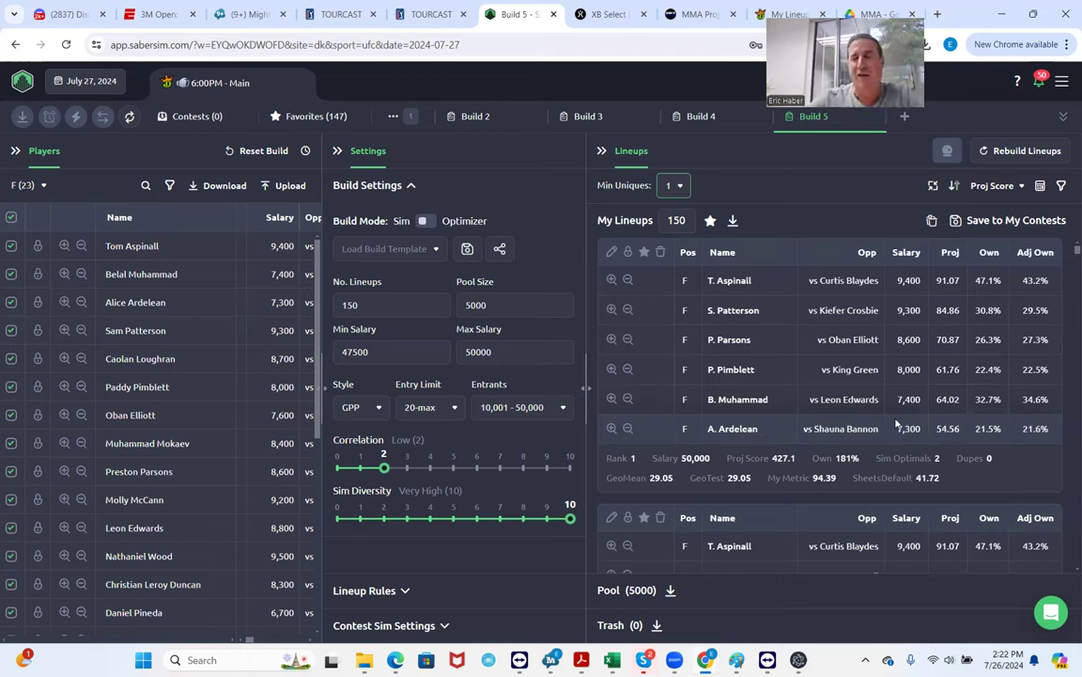
# - Rank the lineups by the MMA Sim Diversity 10 SaberScore
pyautogui.click(996, 186)
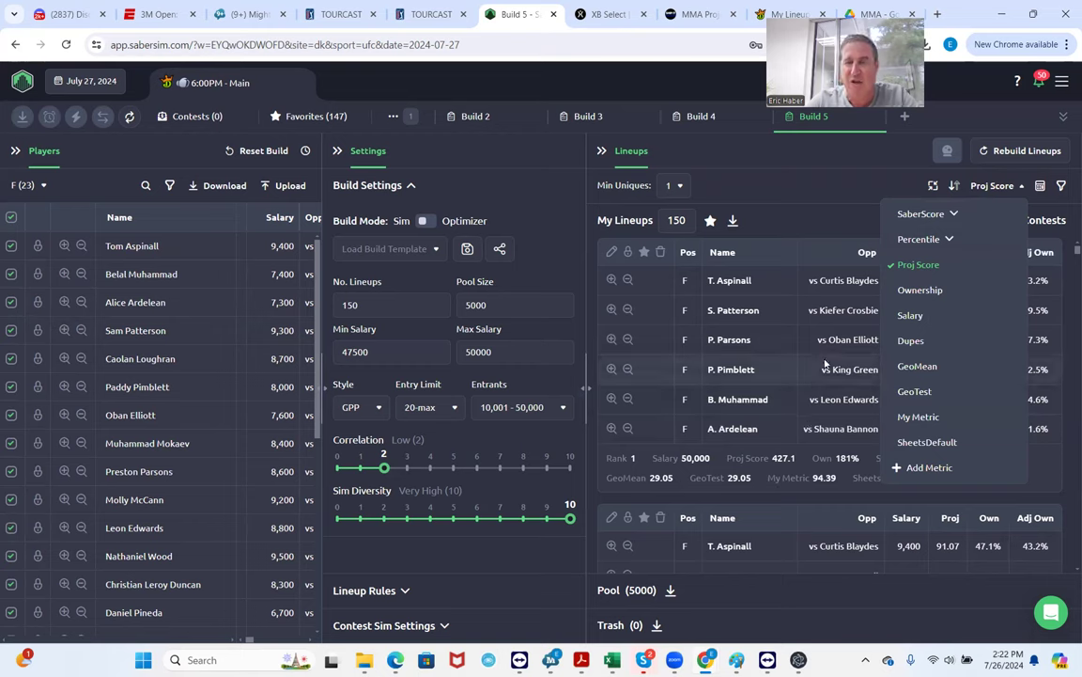
pyautogui.click(919, 215)
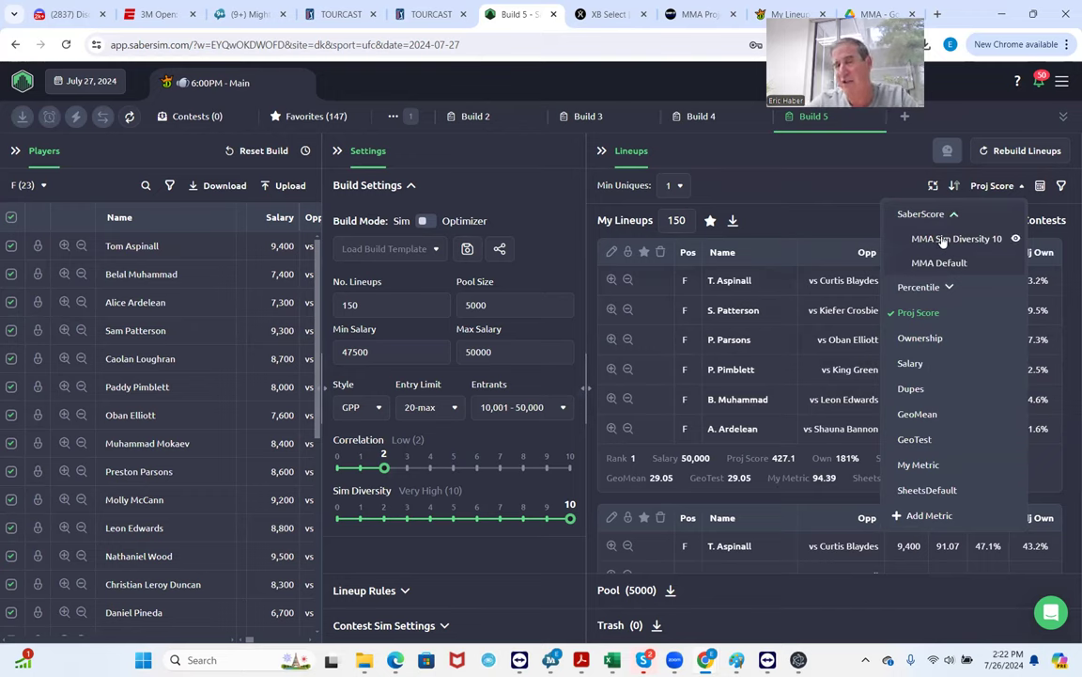
pyautogui.click(944, 241)
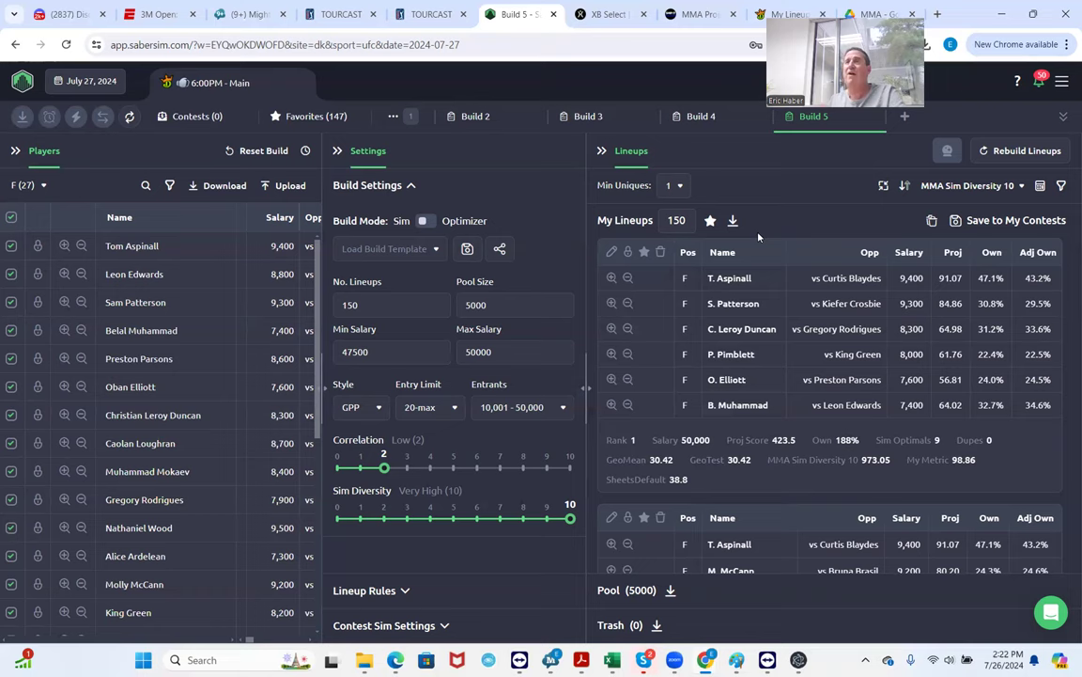
# - Examine the formula and weights behind the MMA Sim Diversity 10 metric
pyautogui.click(1022, 187)
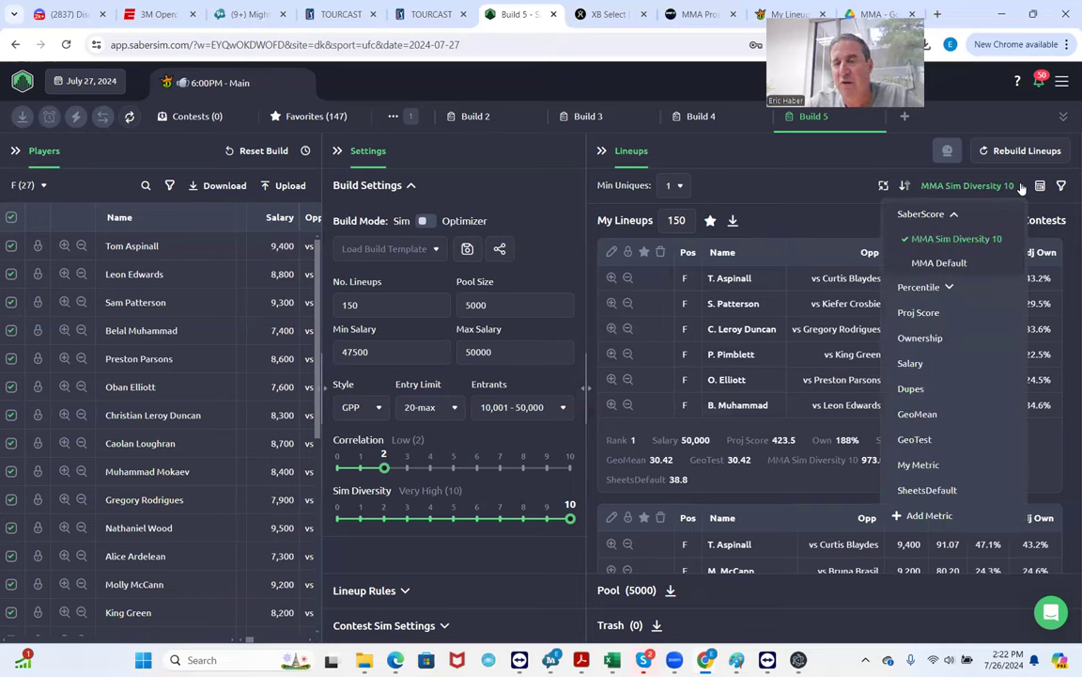
pyautogui.click(1017, 241)
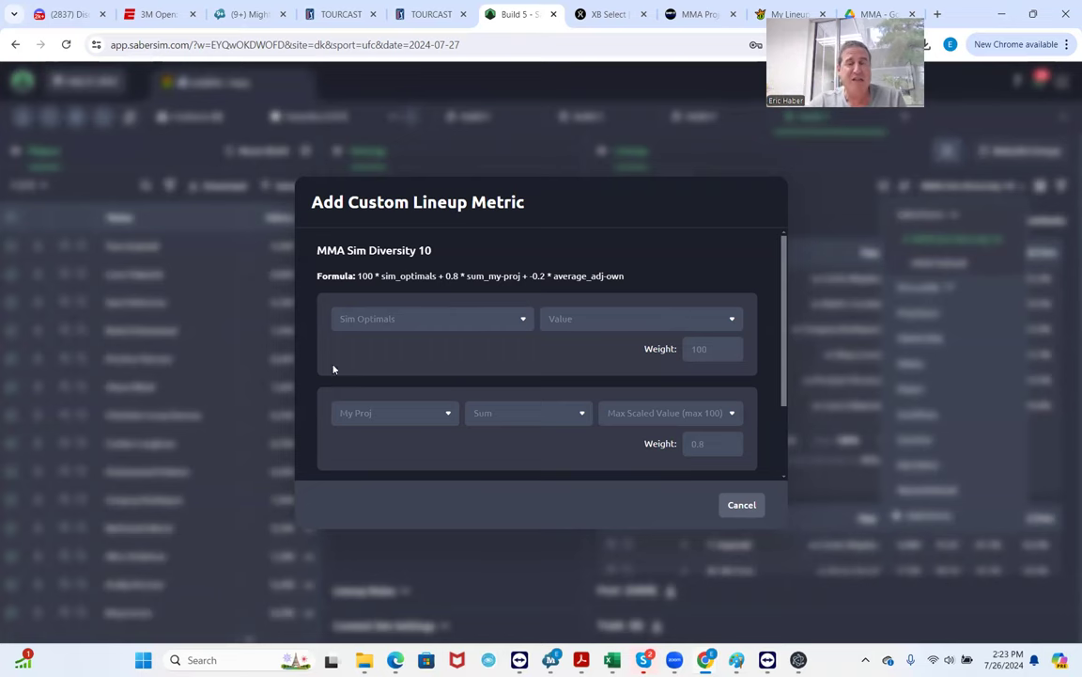
pyautogui.click(740, 508)
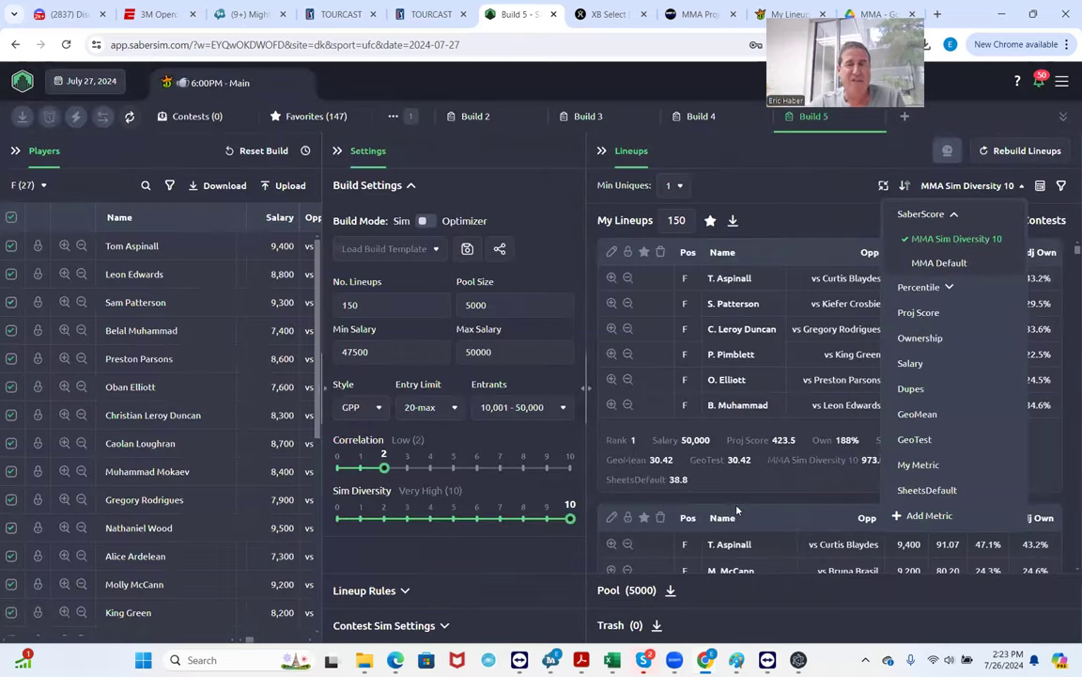
pyautogui.click(792, 206)
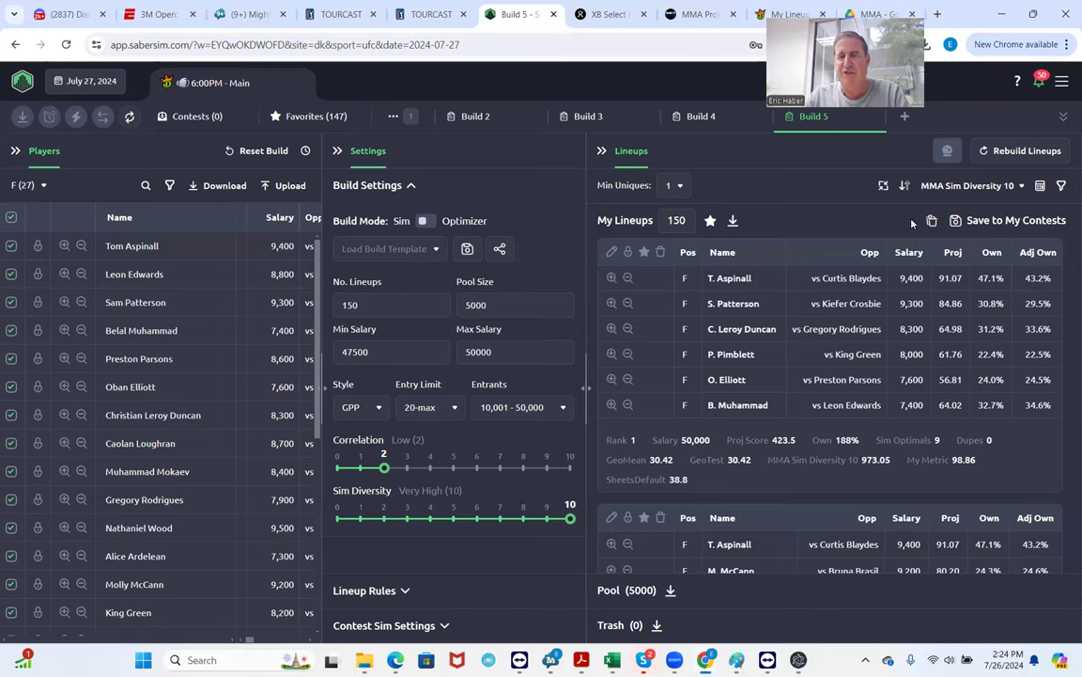
# - Download the DraftKings entries template and upload the file from the Downloads folder for saving the 150 lineups
pyautogui.click(957, 222)
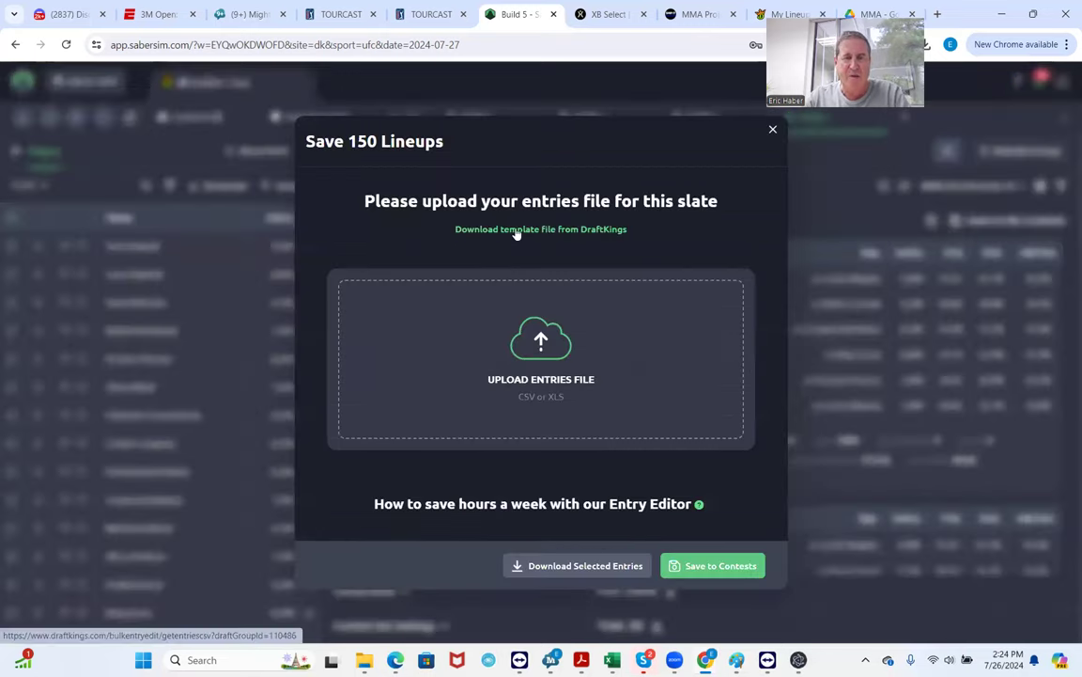
pyautogui.click(516, 230)
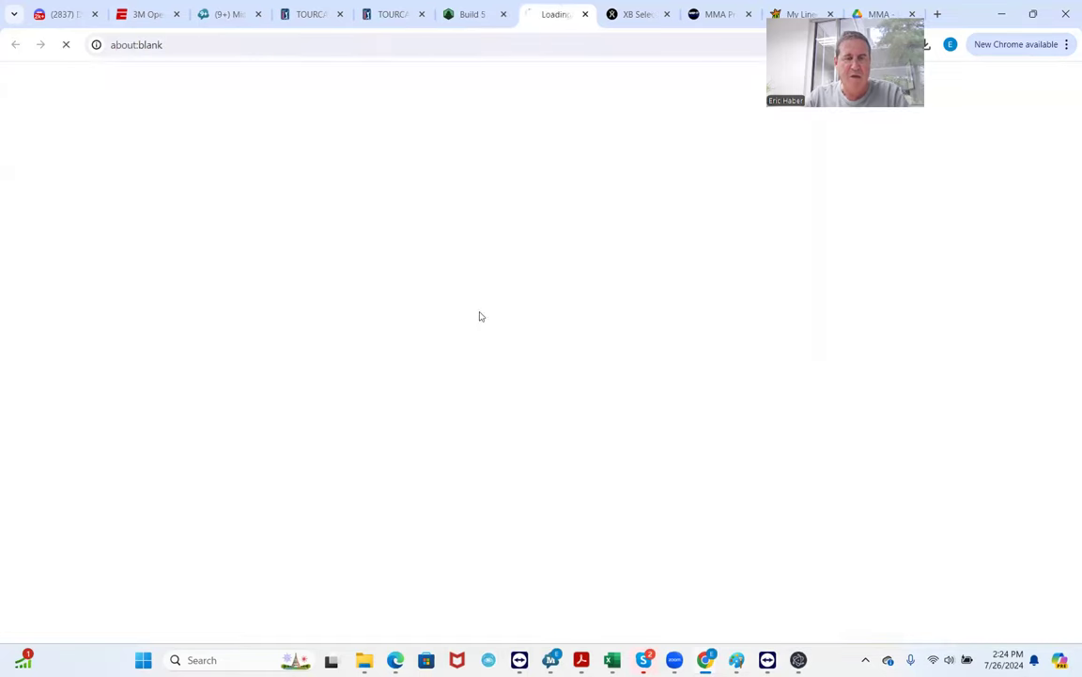
pyautogui.click(544, 357)
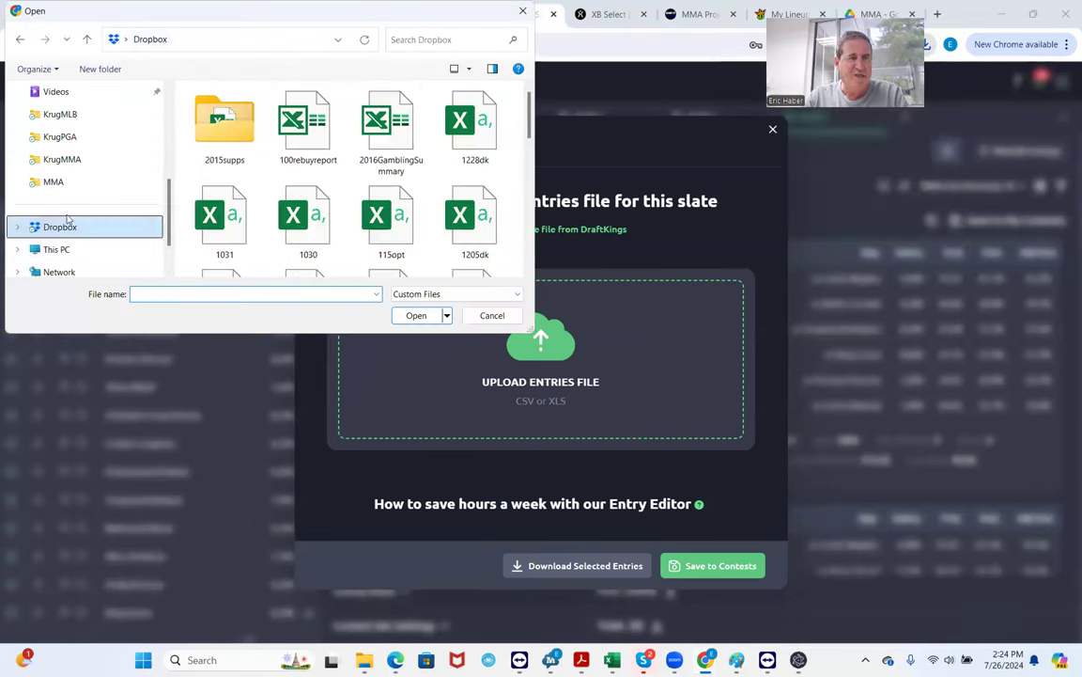
pyautogui.scroll(5, 75, 160)
pyautogui.click(75, 211)
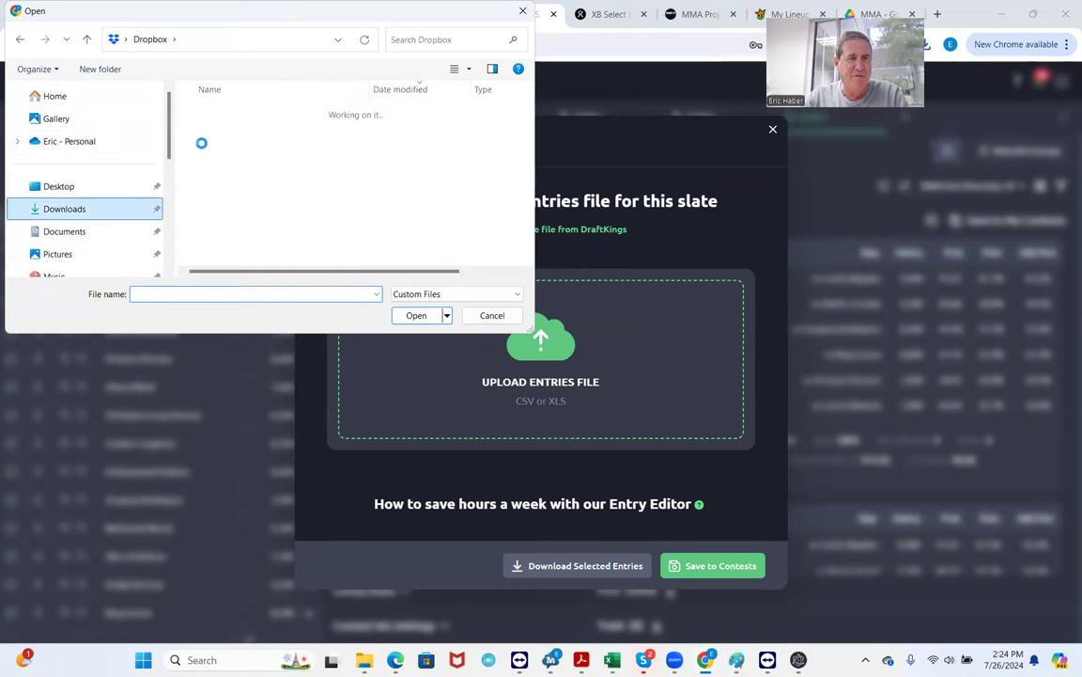
pyautogui.click(225, 128)
pyautogui.click(416, 316)
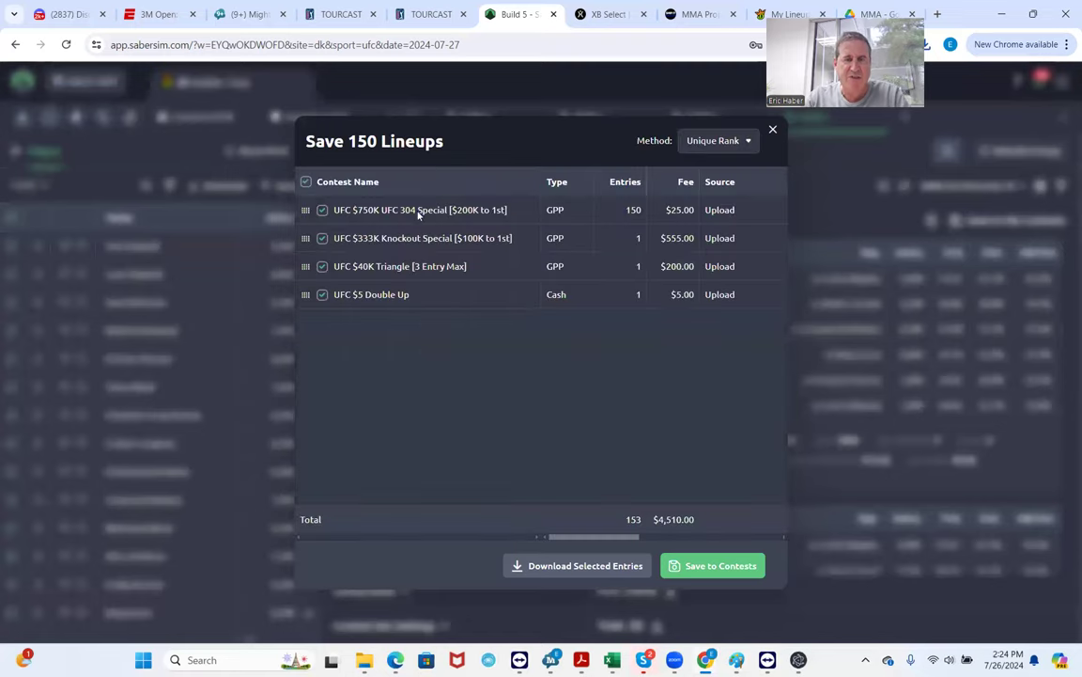
# - Add a contest sim for the UFC $750K UFC 304 Special with Flagship MME as its field lineups
pyautogui.rightClick(418, 212)
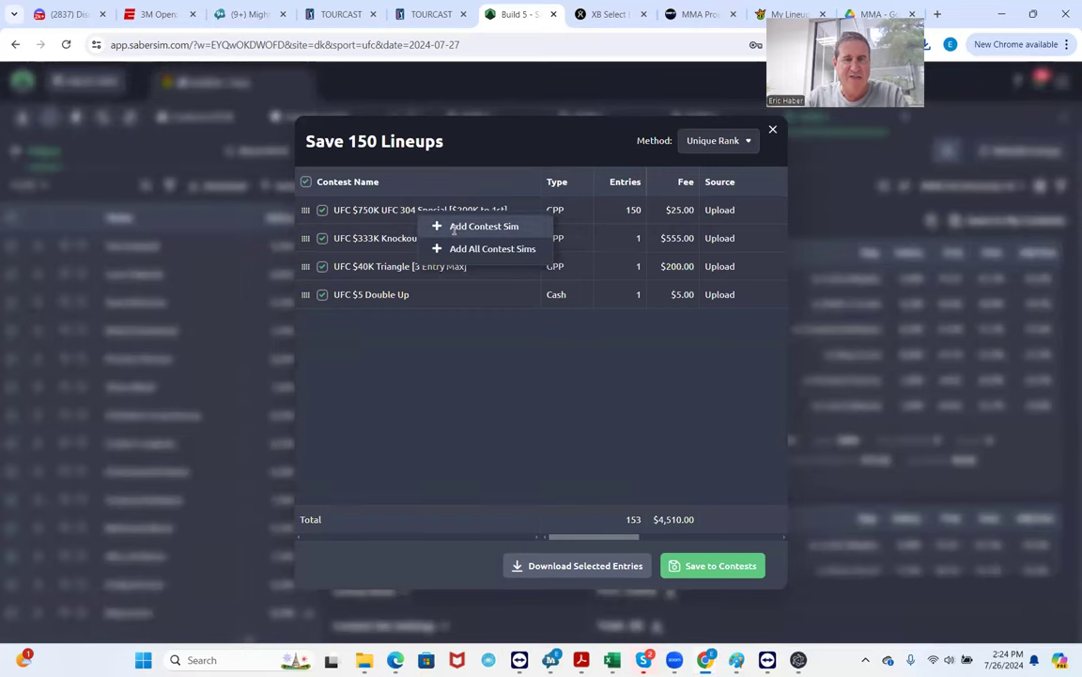
pyautogui.click(455, 227)
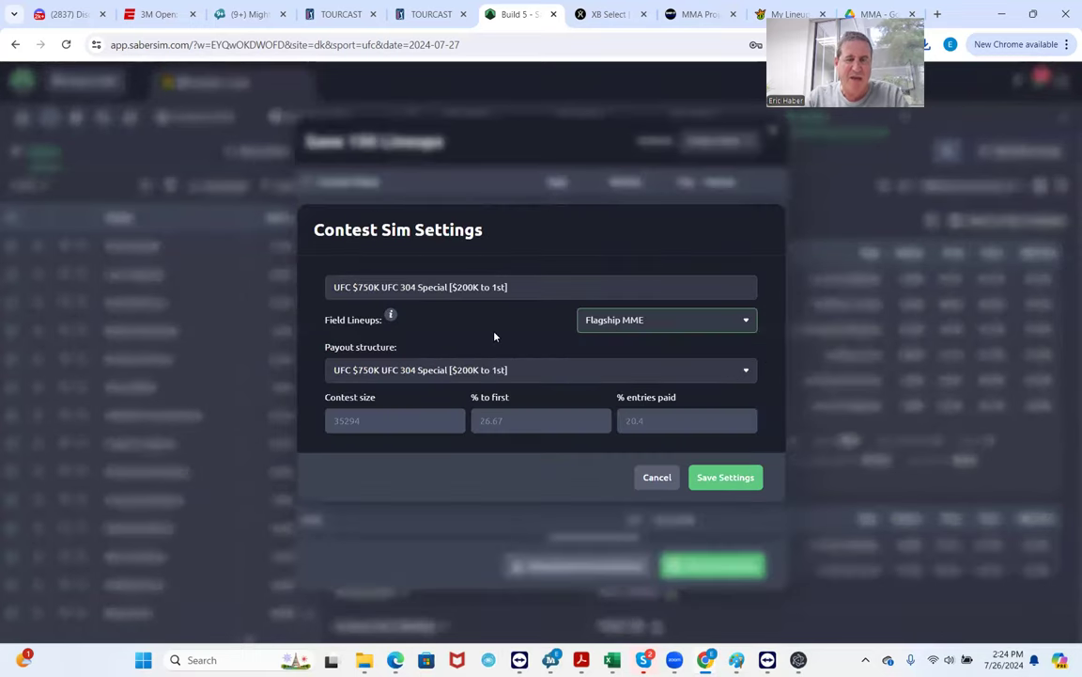
pyautogui.click(713, 480)
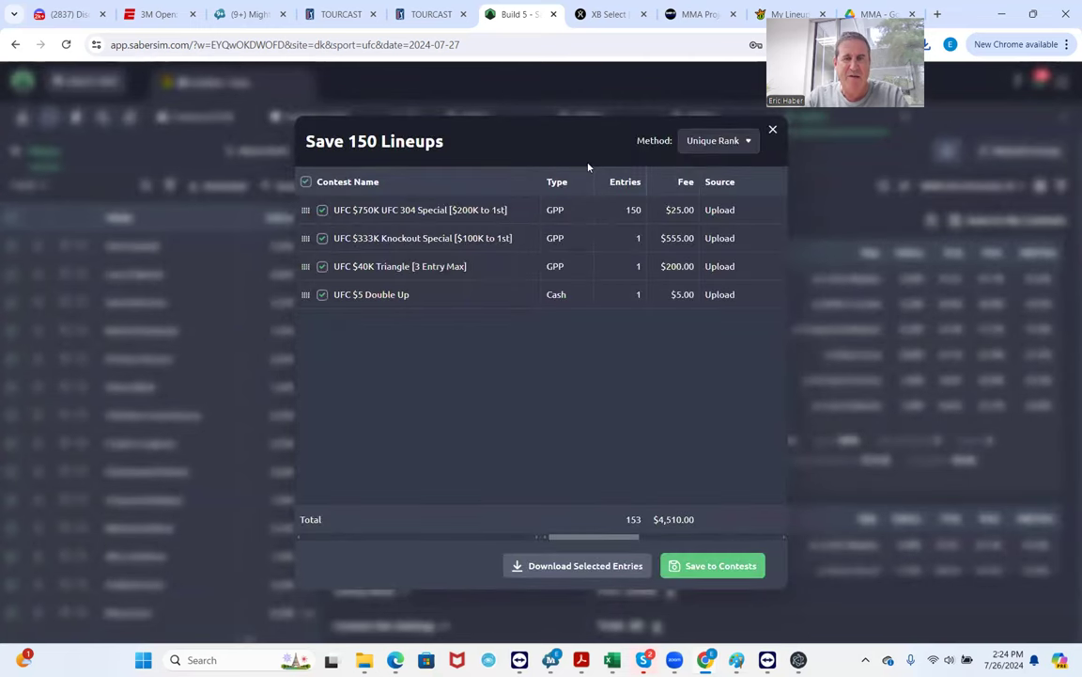
# - Save the lineups only to the UFC $750K UFC 304 Special contest and run the contest sim
pyautogui.click(306, 181)
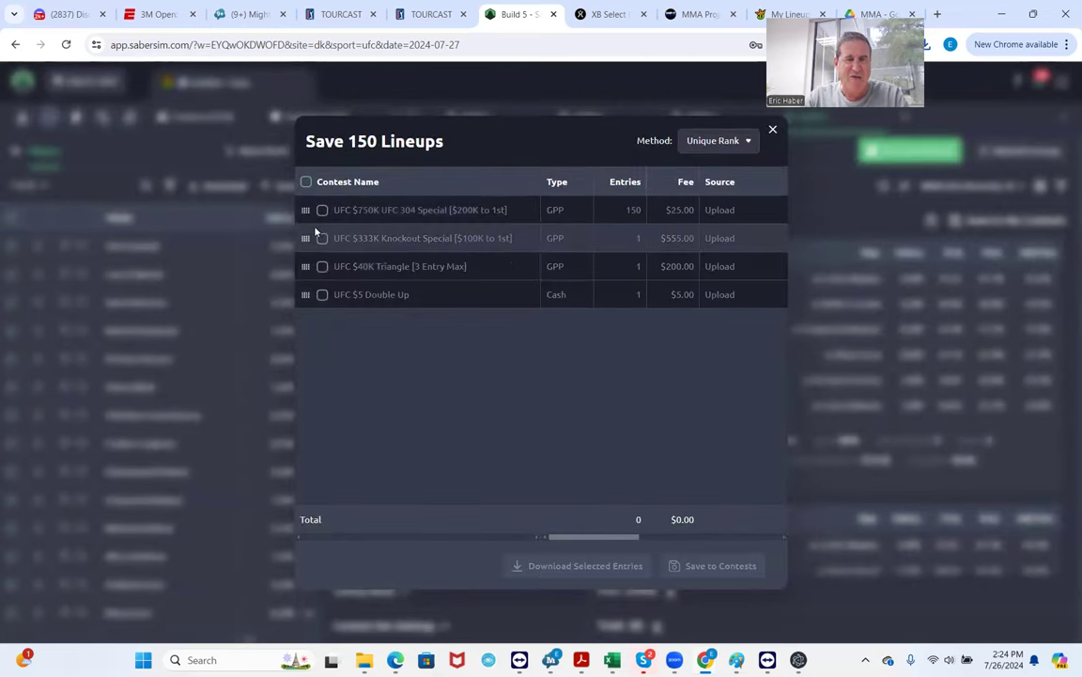
pyautogui.click(322, 211)
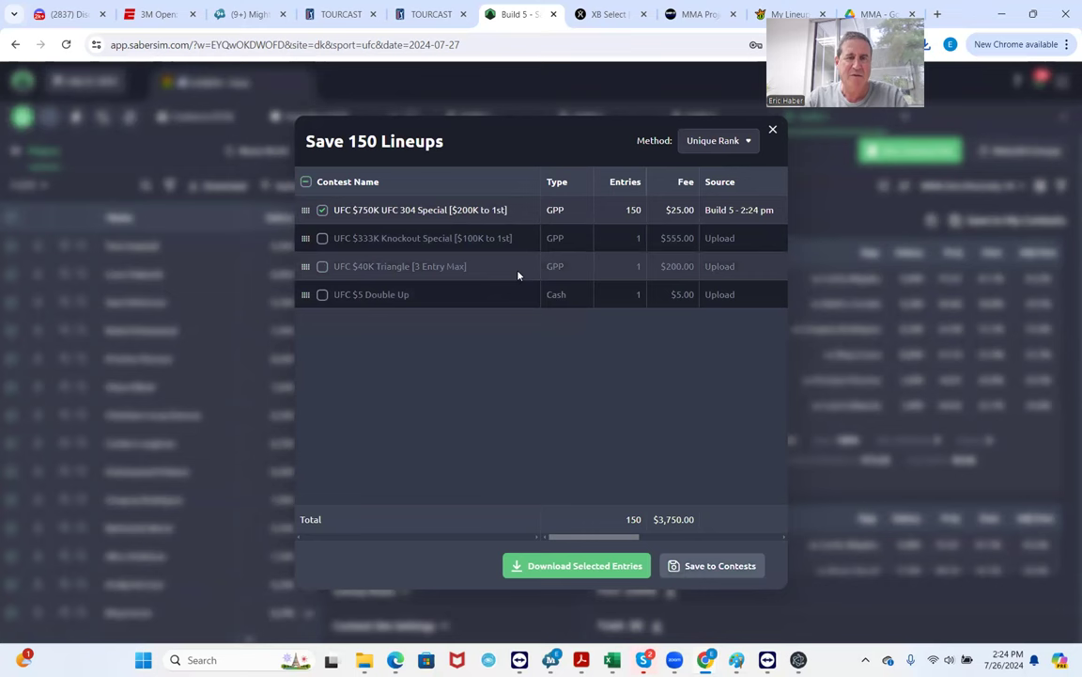
pyautogui.click(772, 129)
pyautogui.click(901, 152)
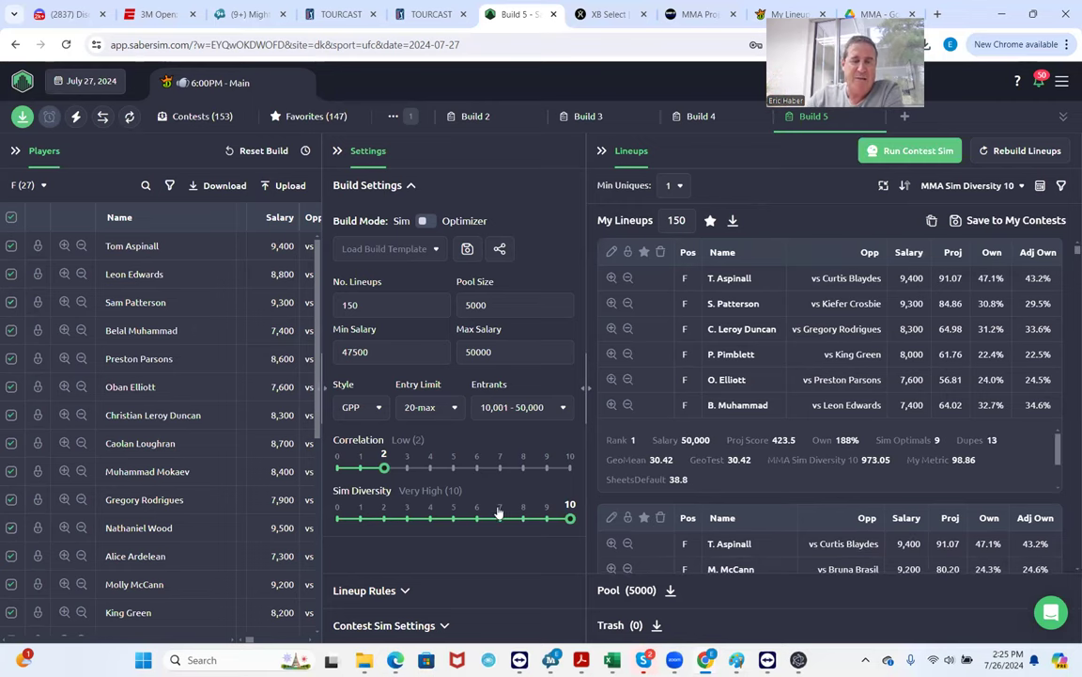
# - Review the UFC $750K contest sim's settings, including its payout structure and the available field lineup options
pyautogui.click(445, 627)
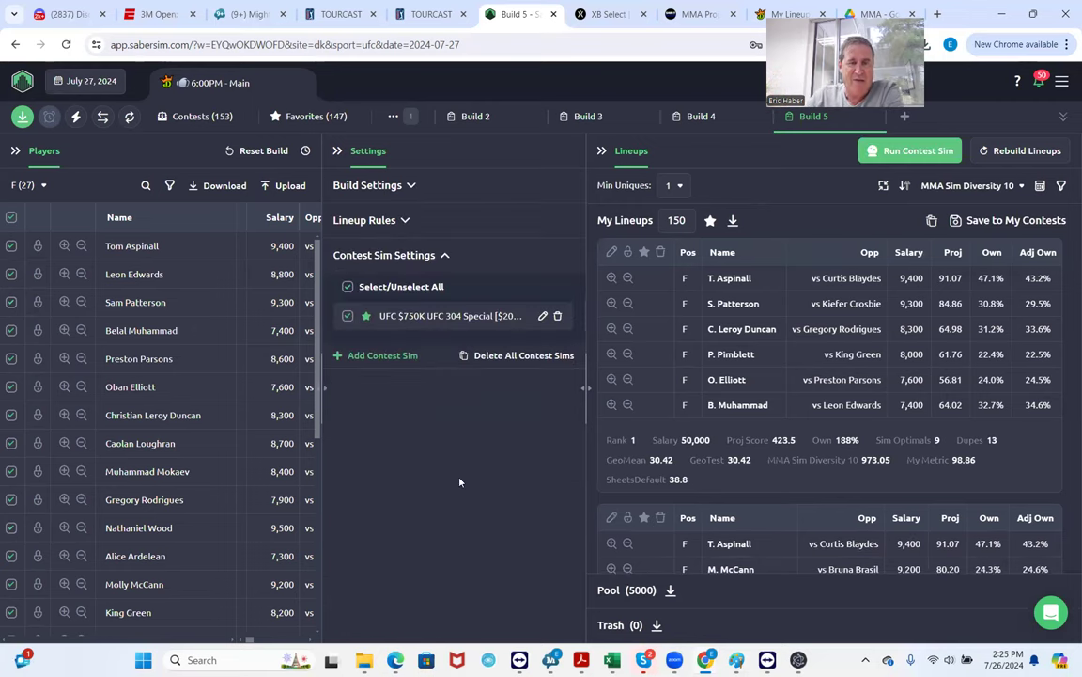
pyautogui.click(543, 316)
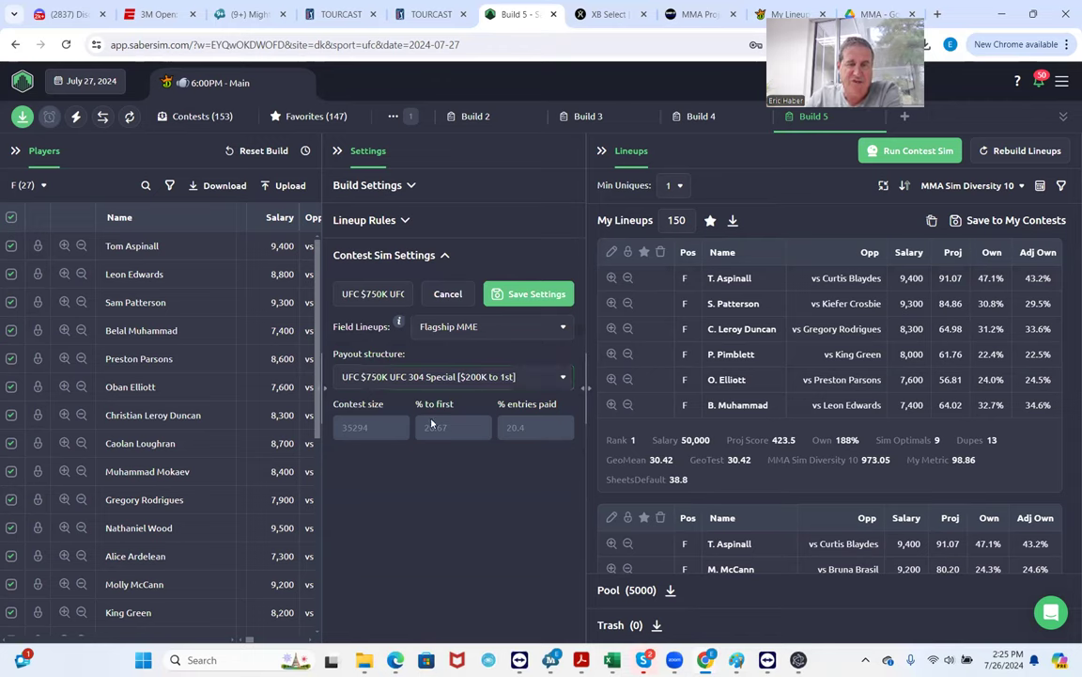
pyautogui.click(514, 329)
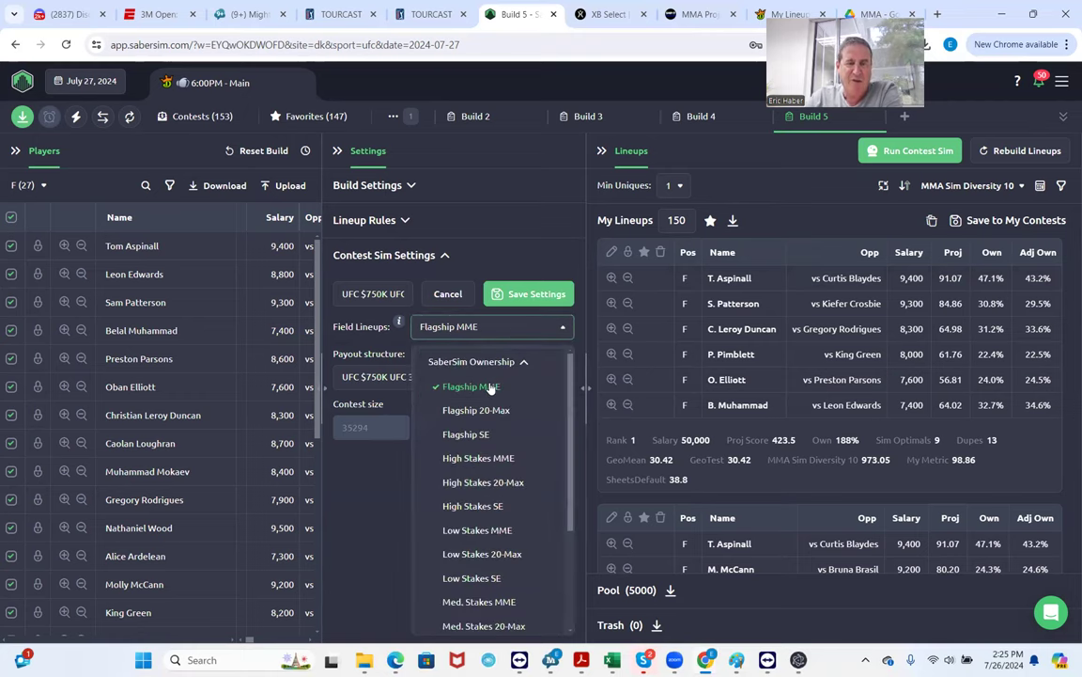
pyautogui.click(363, 508)
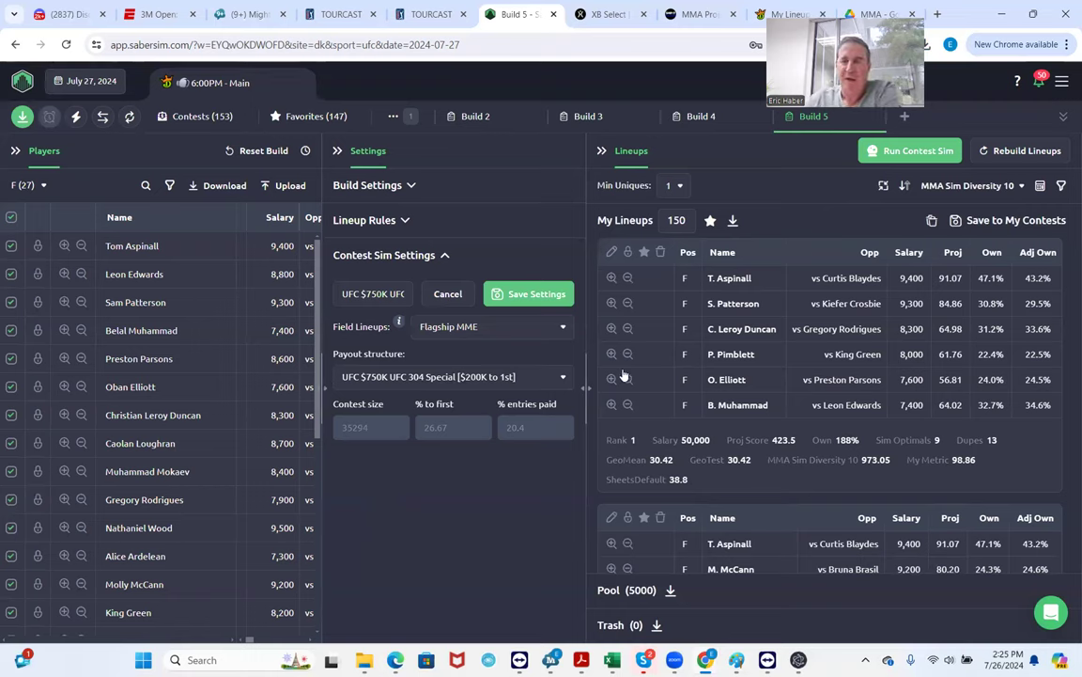
# - Rank the lineups by RAROI from the UFC $750K UFC 304 Special contest sim
pyautogui.click(949, 188)
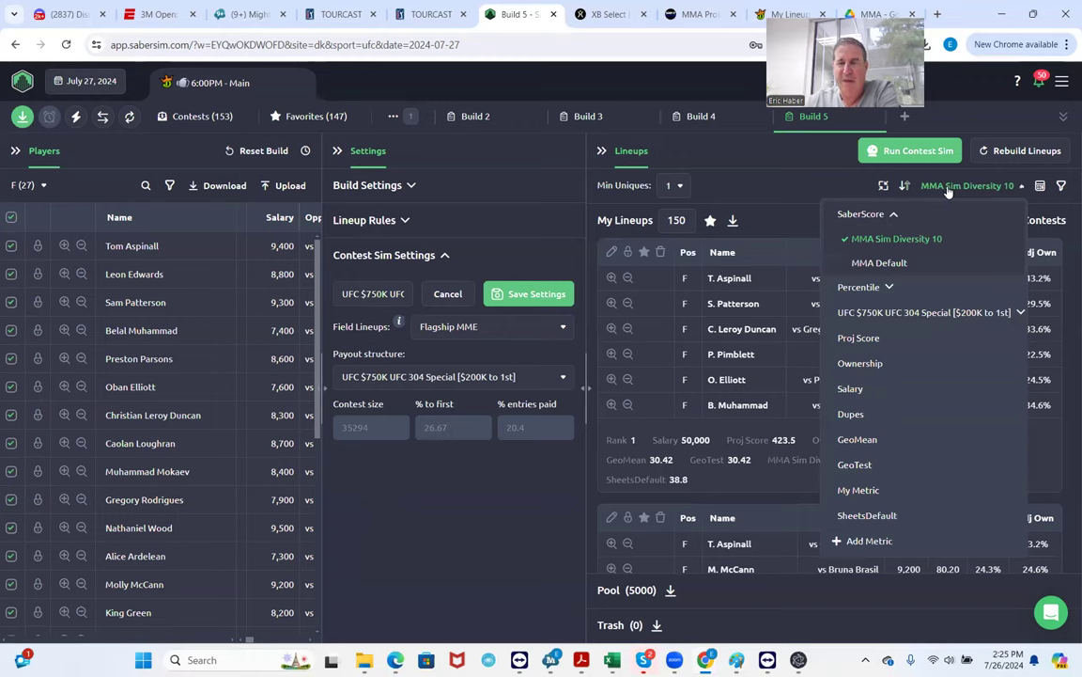
pyautogui.click(951, 318)
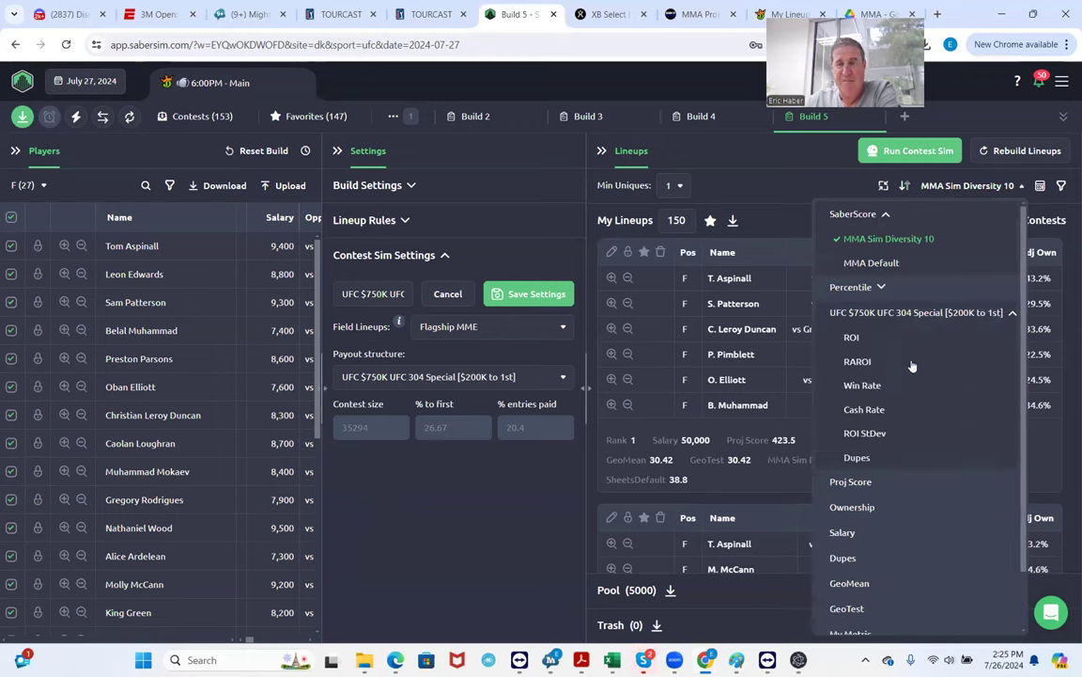
pyautogui.click(856, 361)
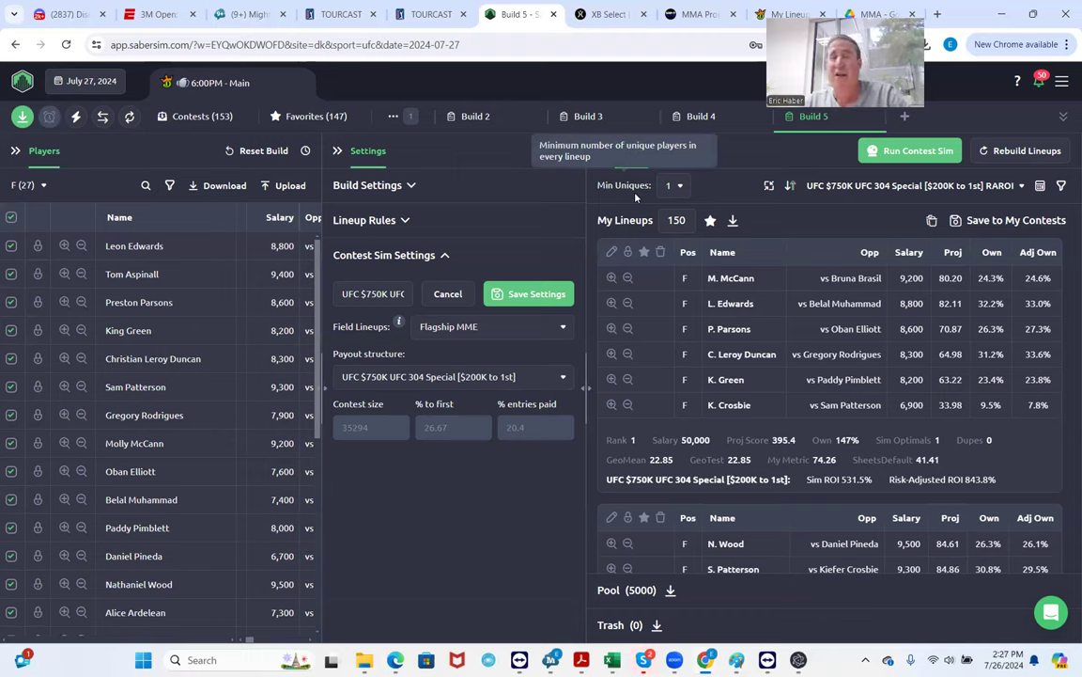
# - Rank the lineups by the MMA Default SaberScore and examine that metric's formula
pyautogui.click(935, 186)
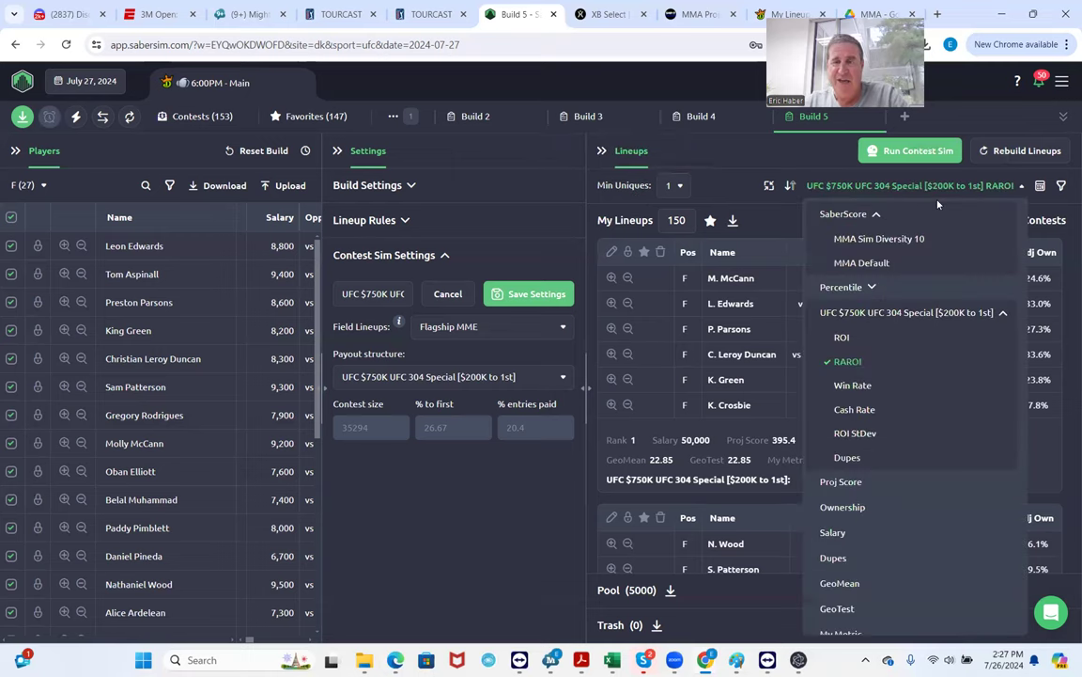
pyautogui.click(885, 264)
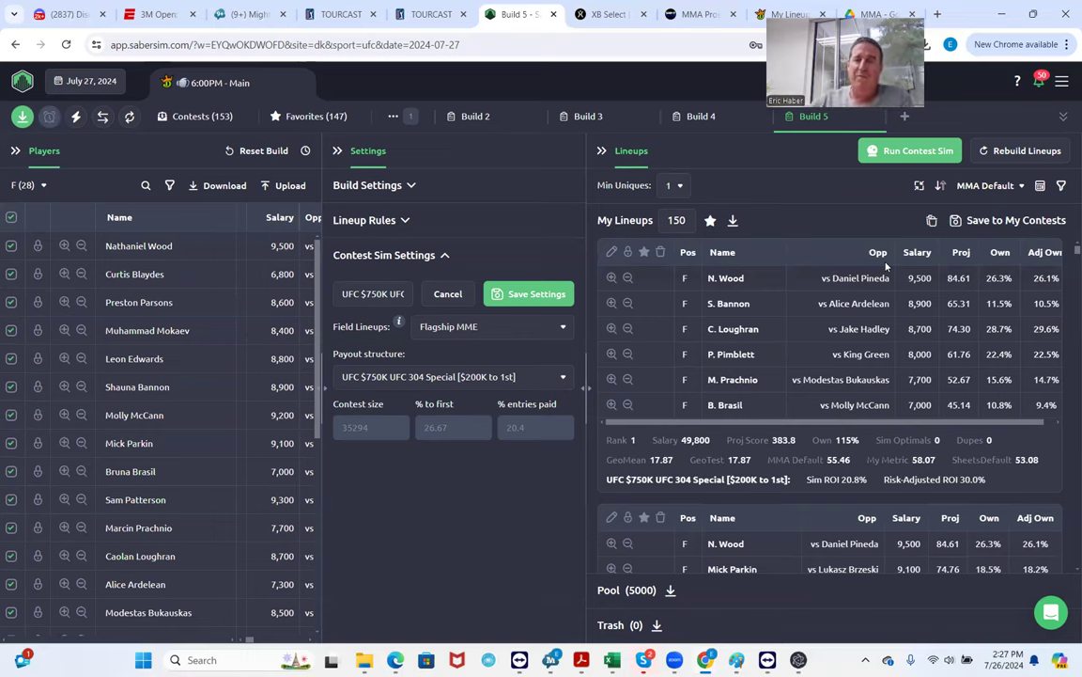
pyautogui.click(1022, 186)
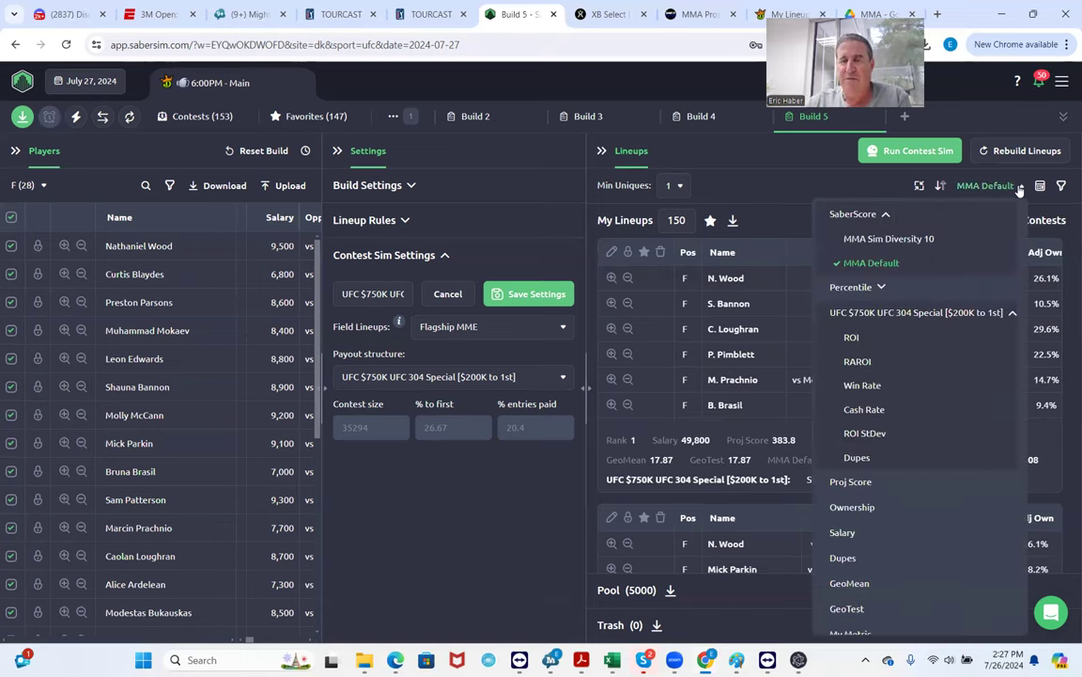
pyautogui.click(1007, 262)
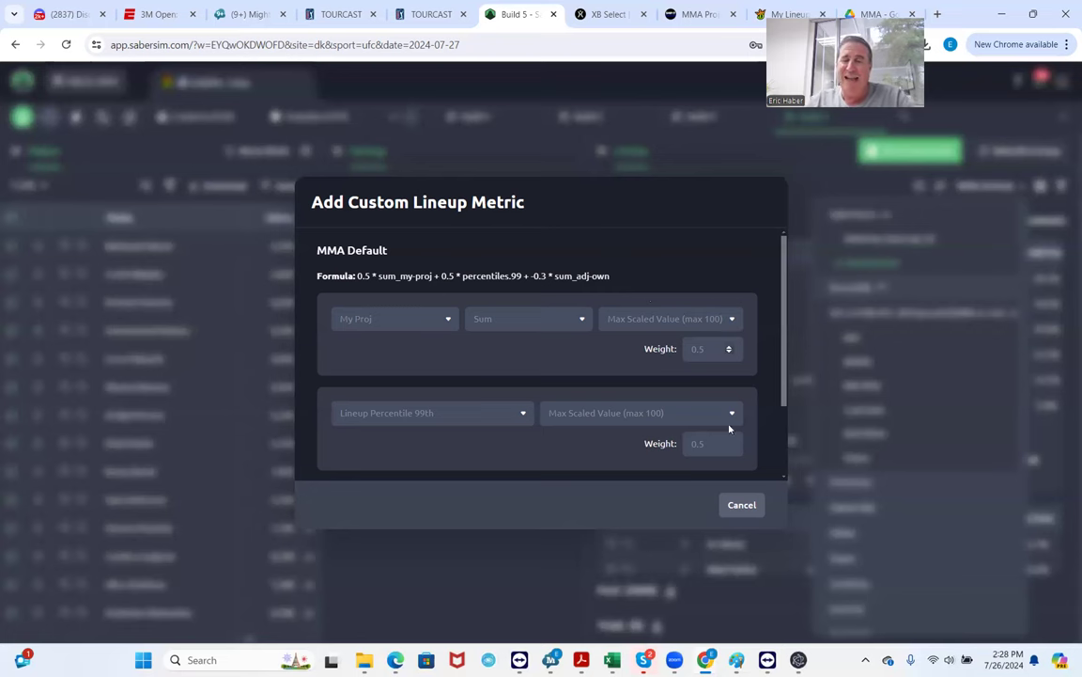
pyautogui.click(742, 505)
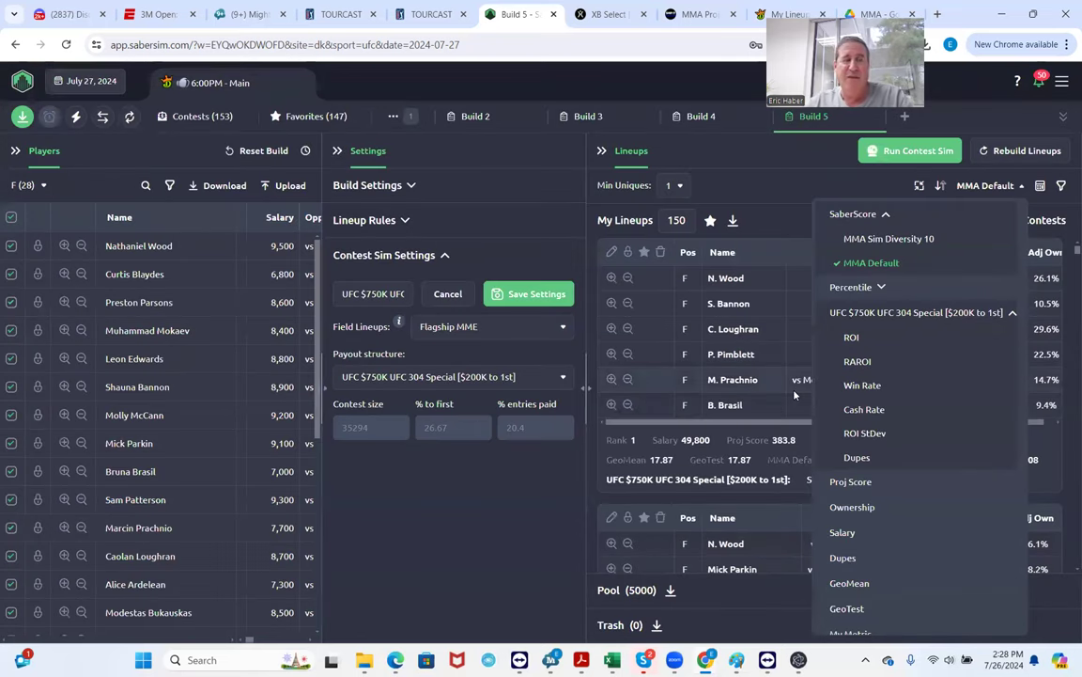
pyautogui.scroll(-2, 902, 518)
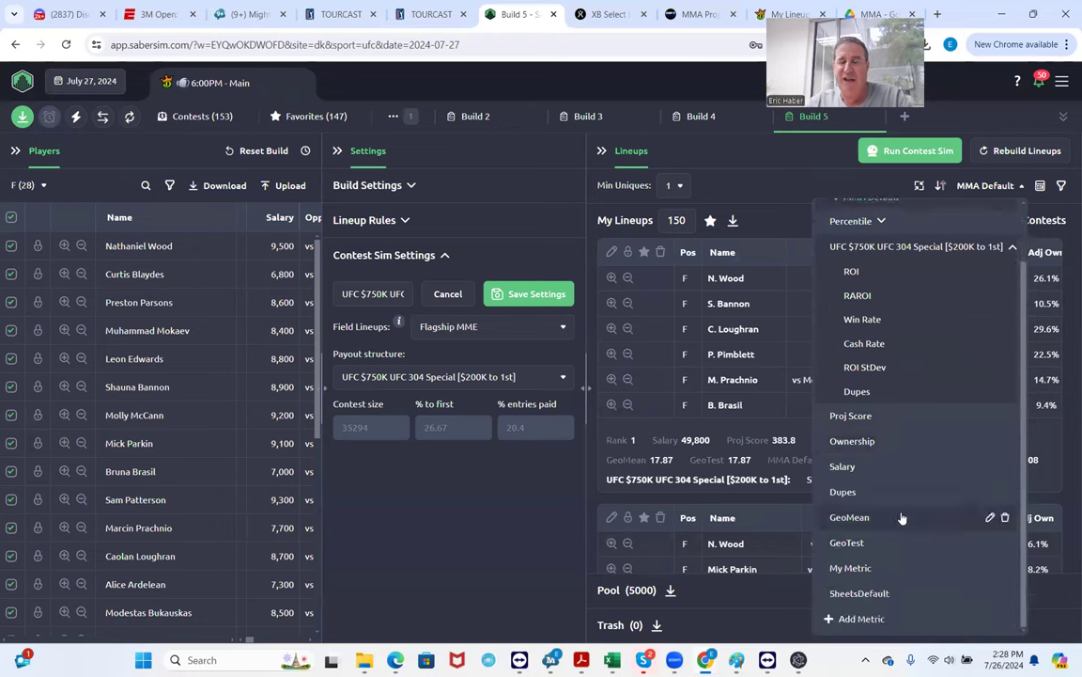
# - Rank the lineups by the custom SheetsDefault metric and examine that metric's formula without changing it
pyautogui.click(877, 596)
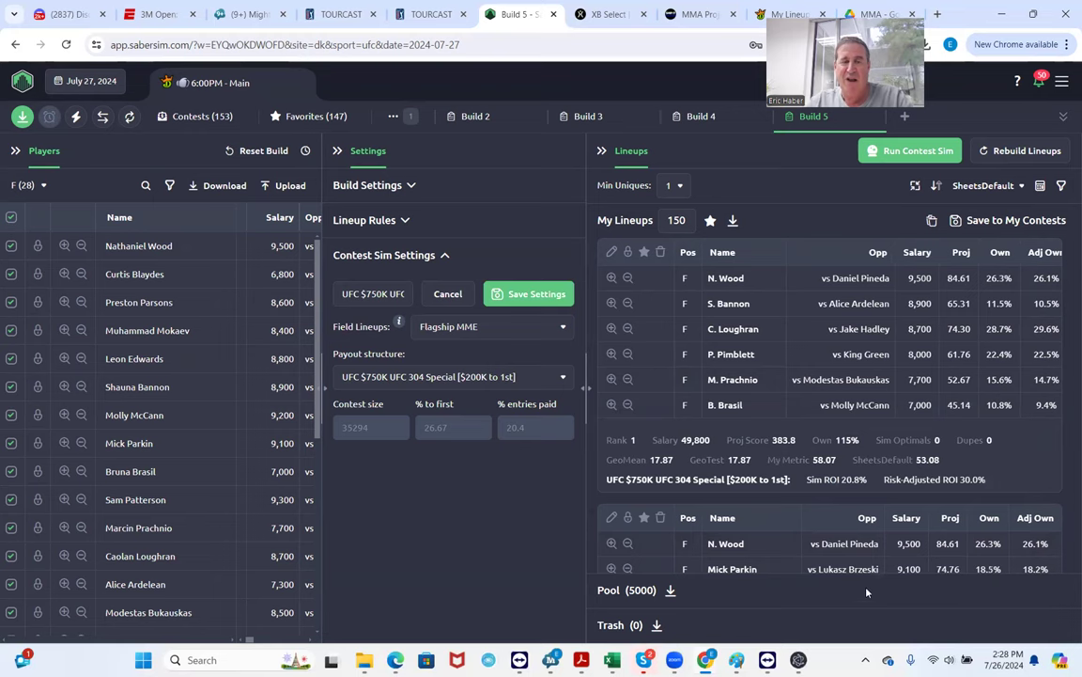
pyautogui.click(997, 187)
pyautogui.scroll(-2, 894, 515)
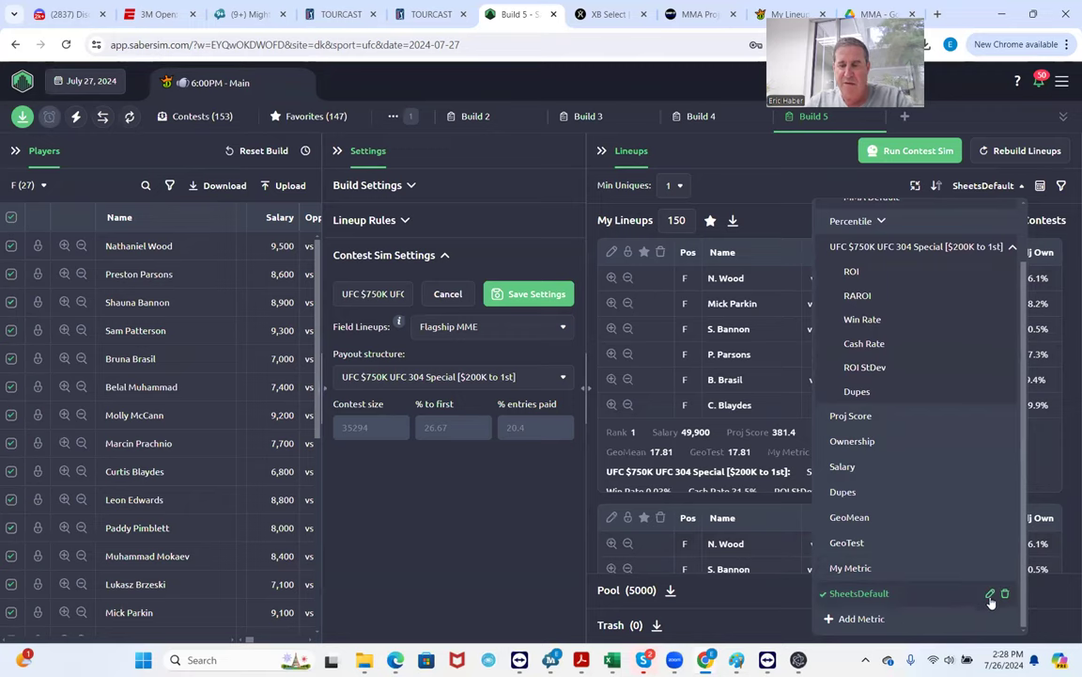
pyautogui.click(989, 593)
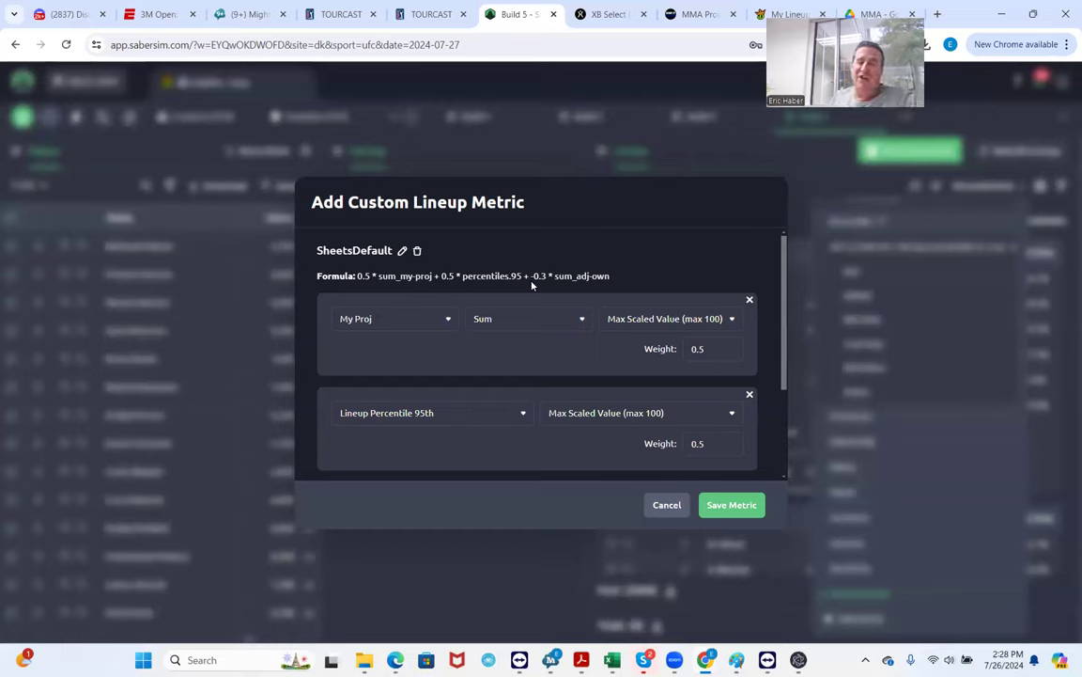
pyautogui.click(665, 505)
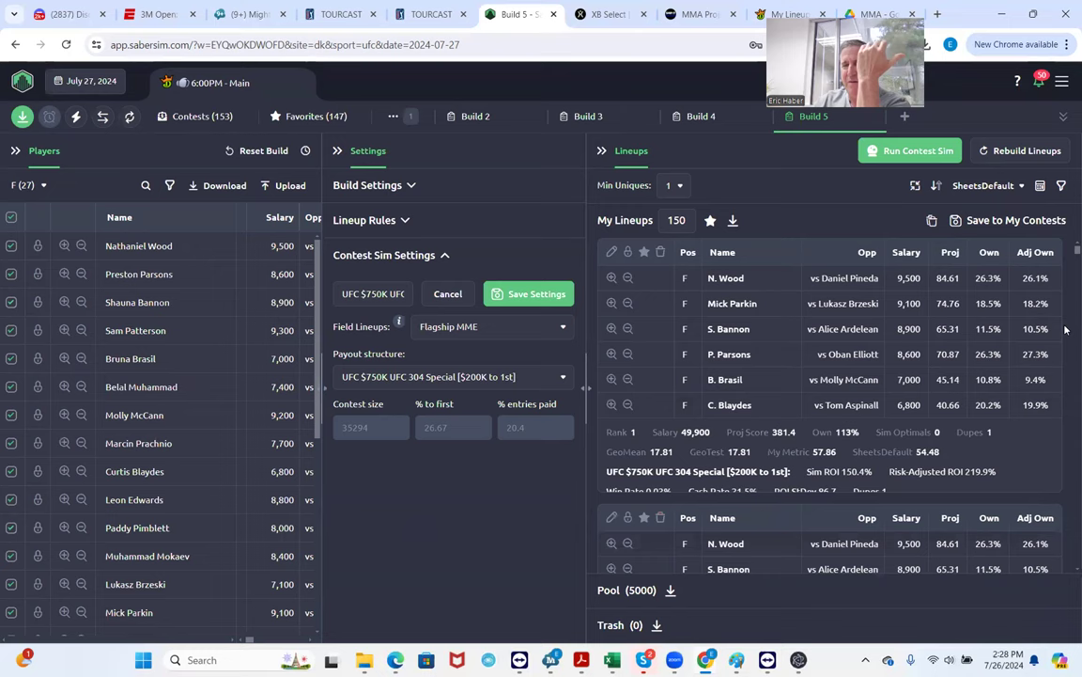
# - Review the full player list, from the first fighter to the last, under the SheetsDefault ranking
pyautogui.click(984, 187)
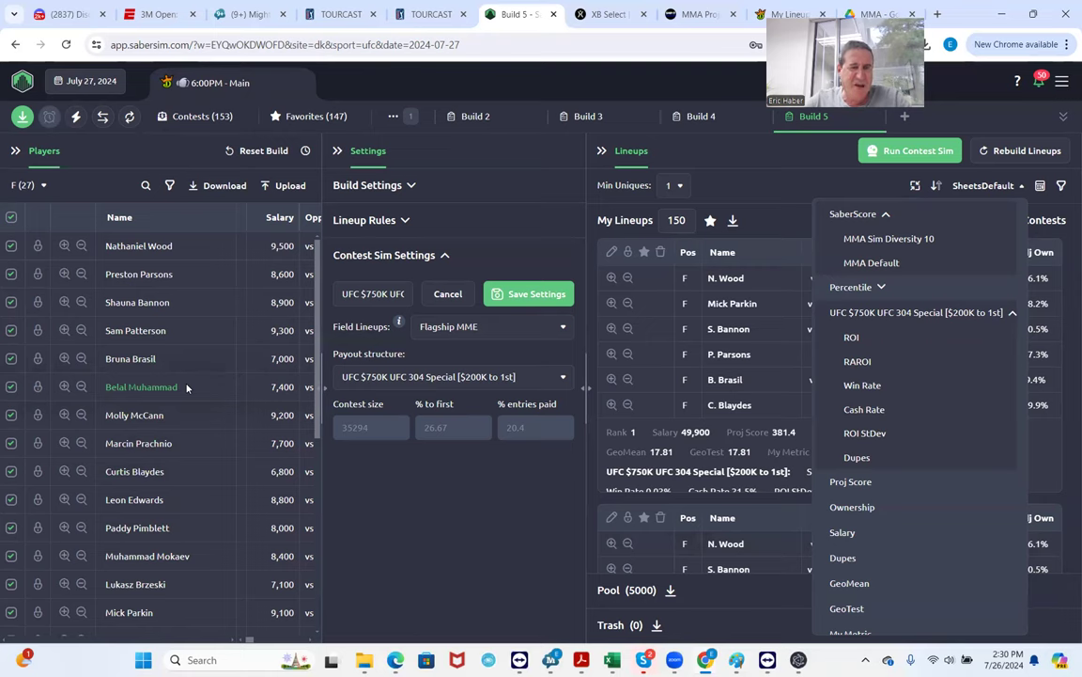
pyautogui.scroll(-3, 216, 474)
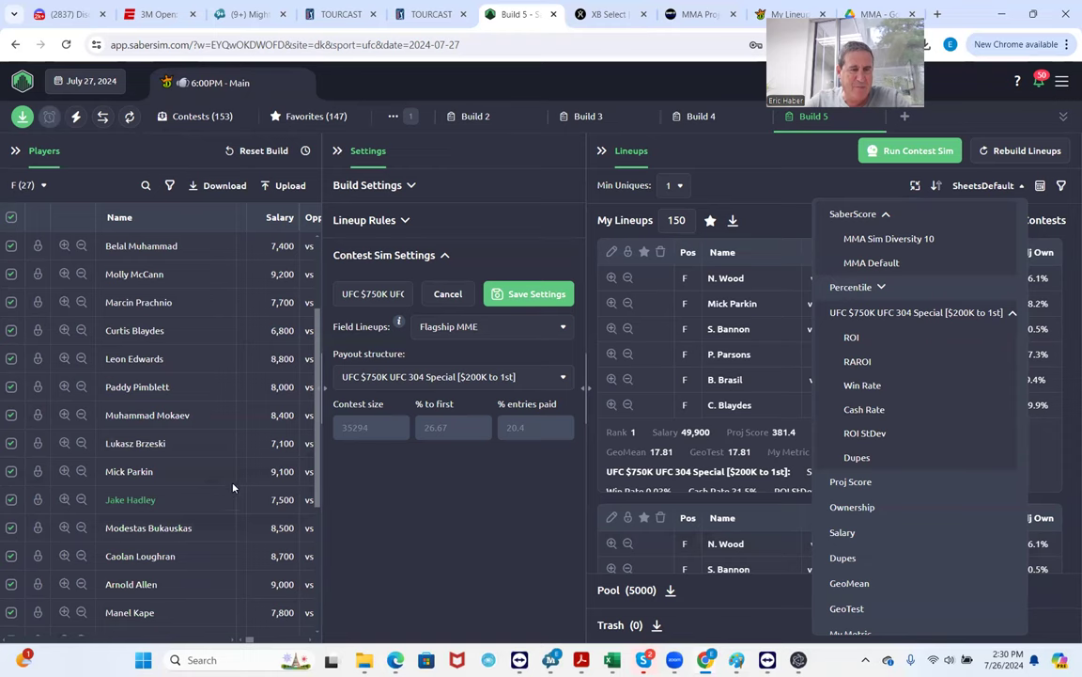
pyautogui.scroll(3, 234, 481)
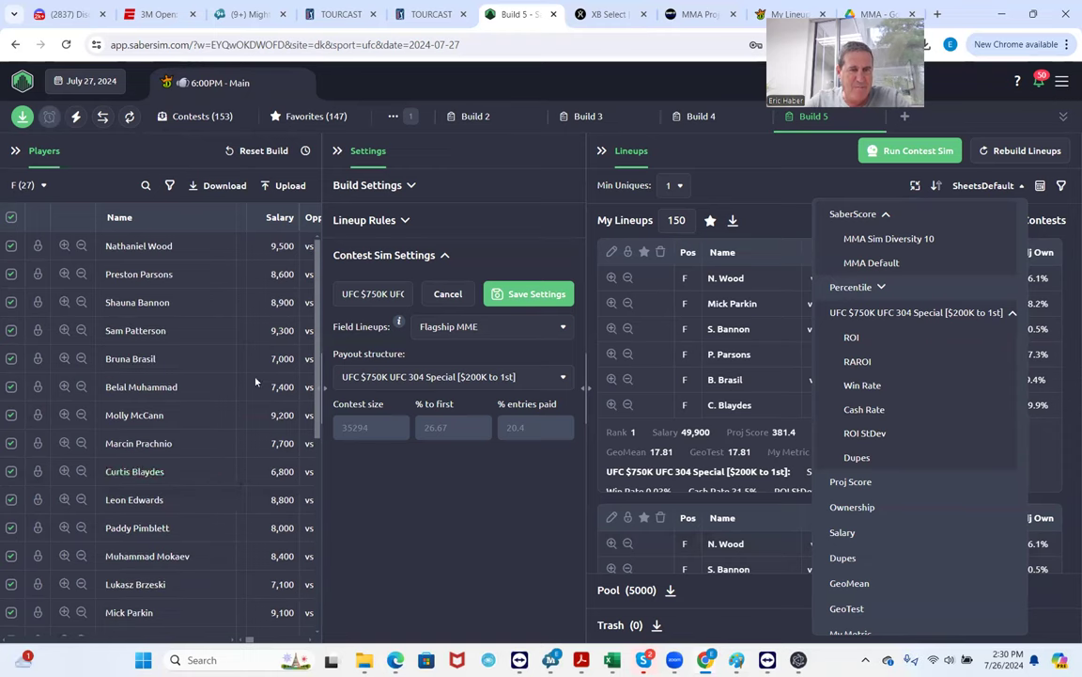
pyautogui.moveTo(318, 376); pyautogui.dragTo(318, 428)
pyautogui.scroll(-5, 291, 467)
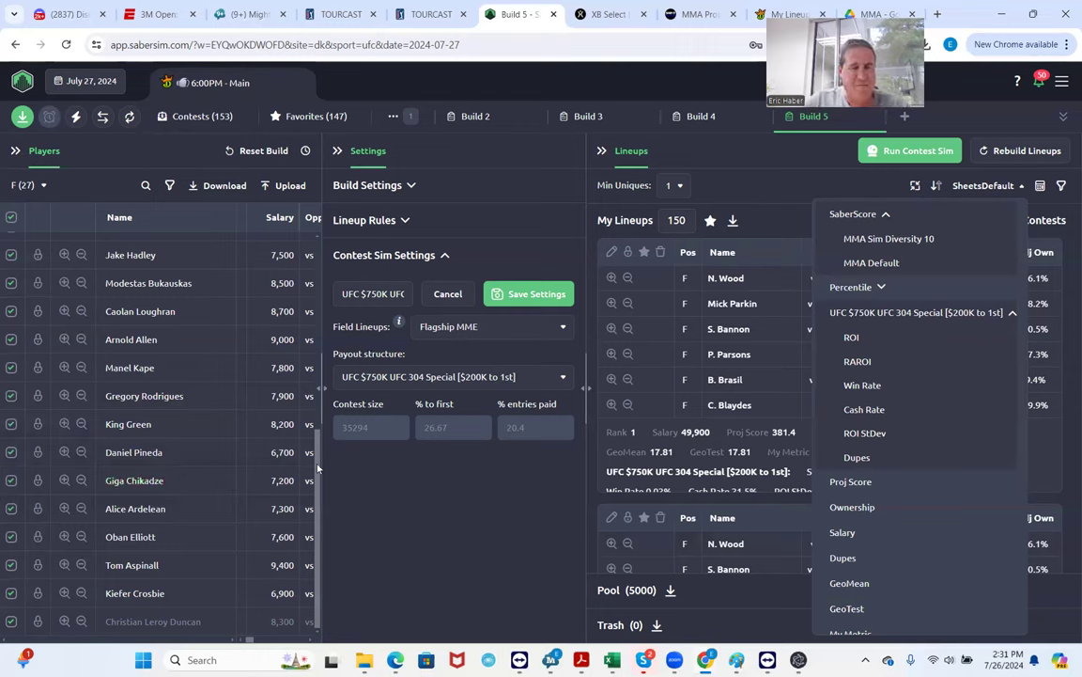
pyautogui.moveTo(317, 467); pyautogui.dragTo(321, 275)
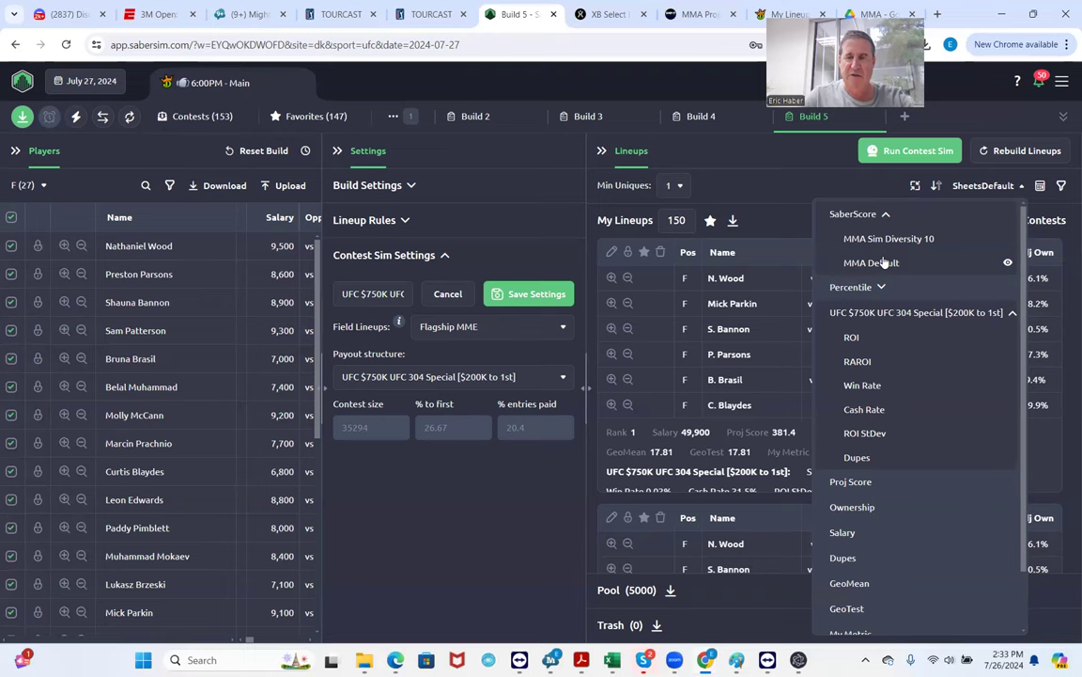
# - Rank the lineups by RAROI from the UFC $750K UFC 304 Special contest sim again
pyautogui.click(893, 314)
pyautogui.click(893, 314)
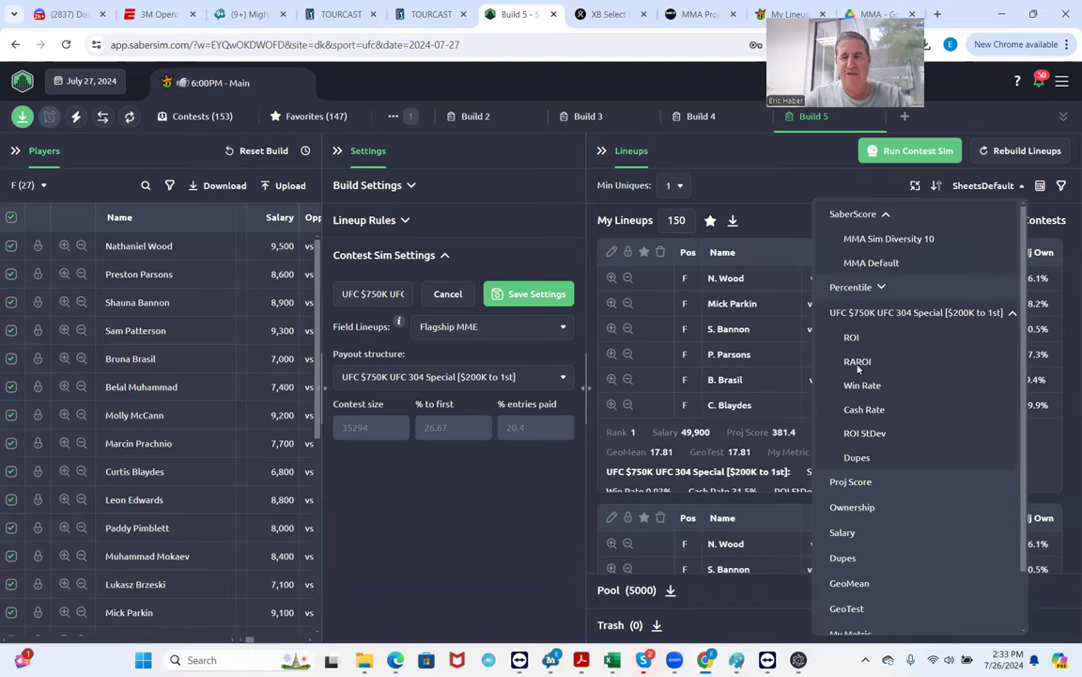
pyautogui.click(858, 364)
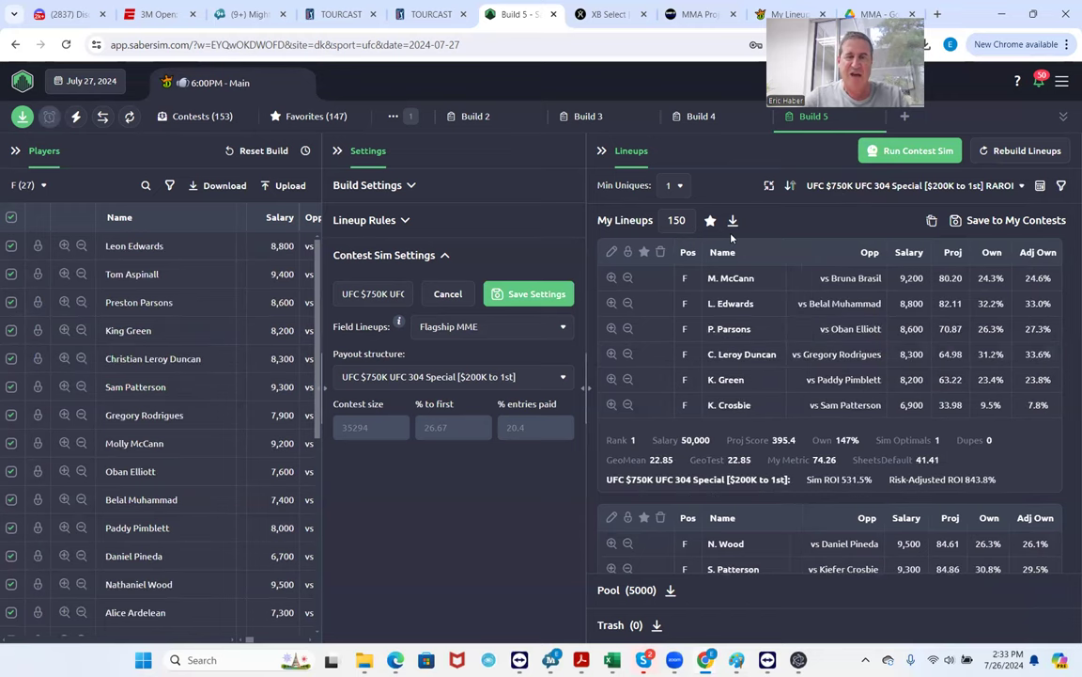
# - Add a lineup pool filter that shows only lineups with a salary less than 49700
pyautogui.click(1061, 185)
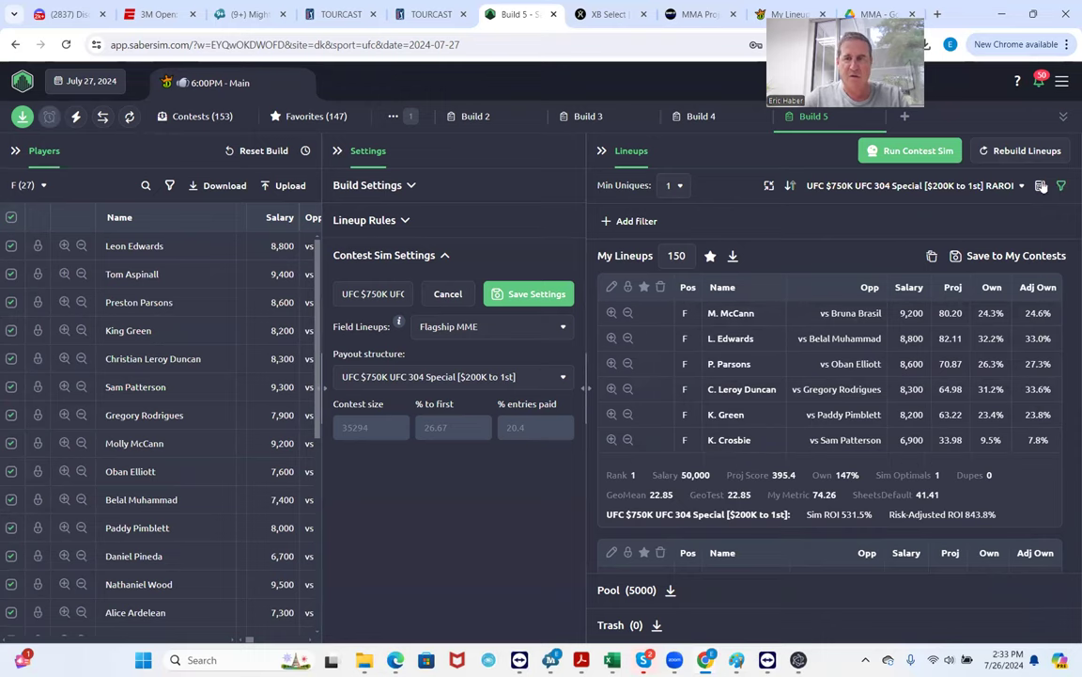
pyautogui.click(1062, 186)
pyautogui.click(1062, 188)
pyautogui.click(625, 219)
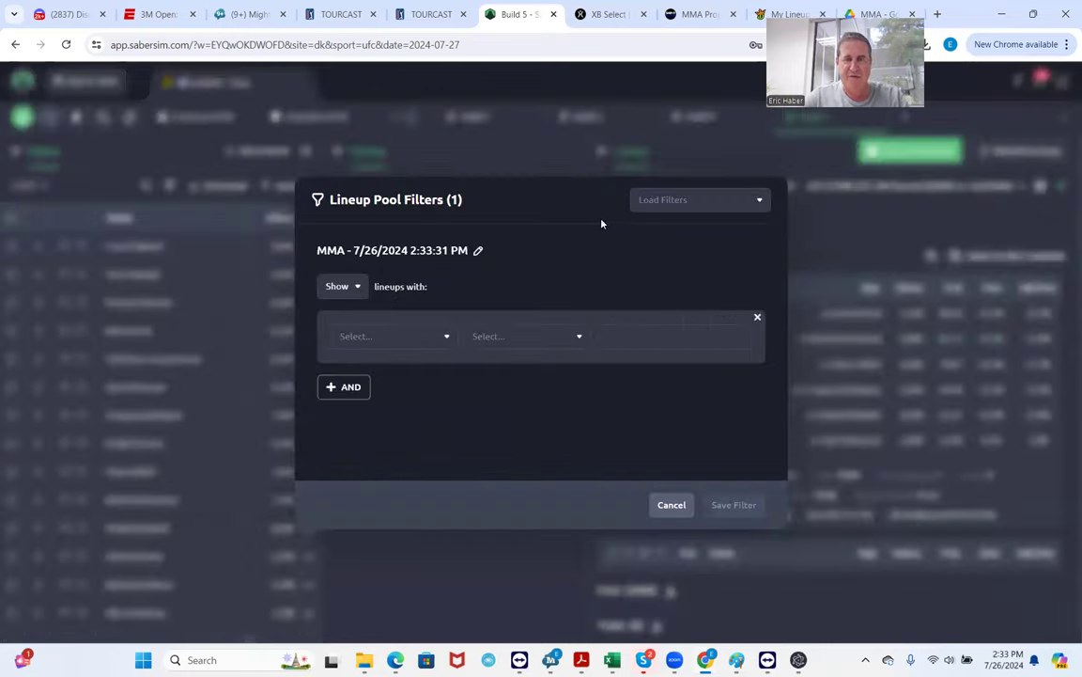
pyautogui.click(387, 338)
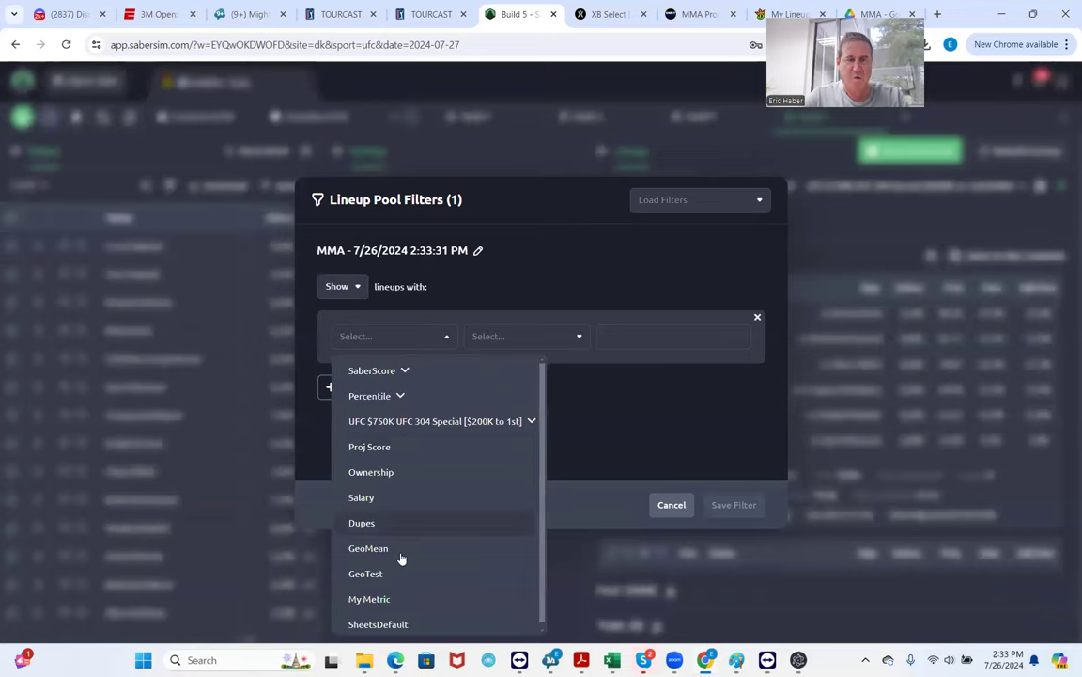
pyautogui.click(374, 498)
pyautogui.click(504, 343)
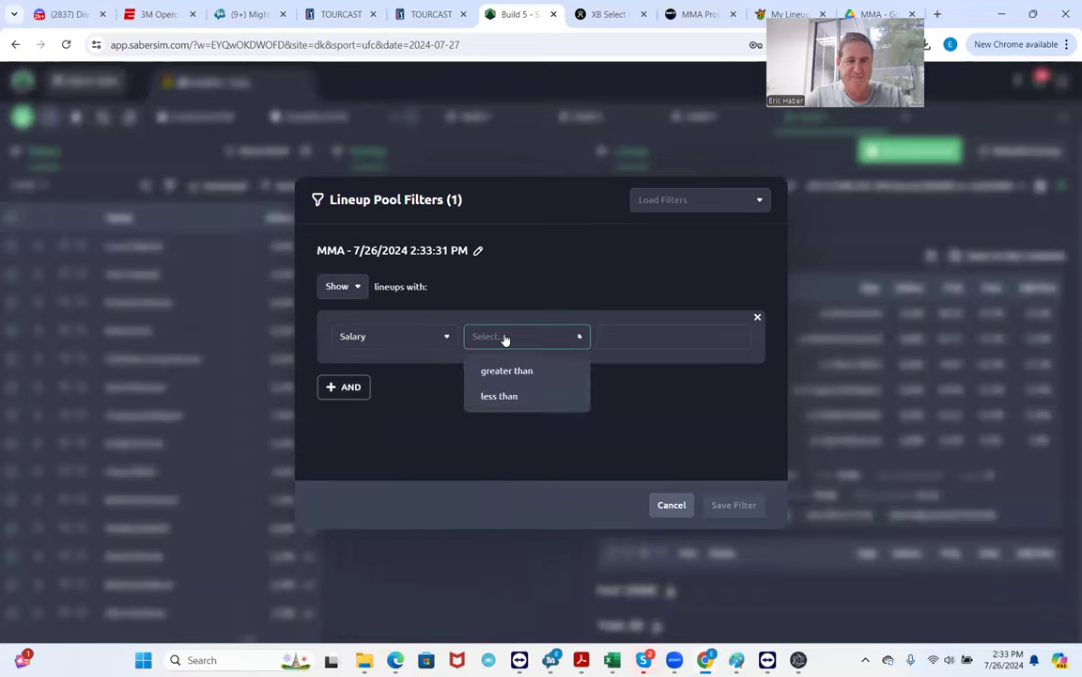
pyautogui.click(498, 397)
pyautogui.click(635, 339)
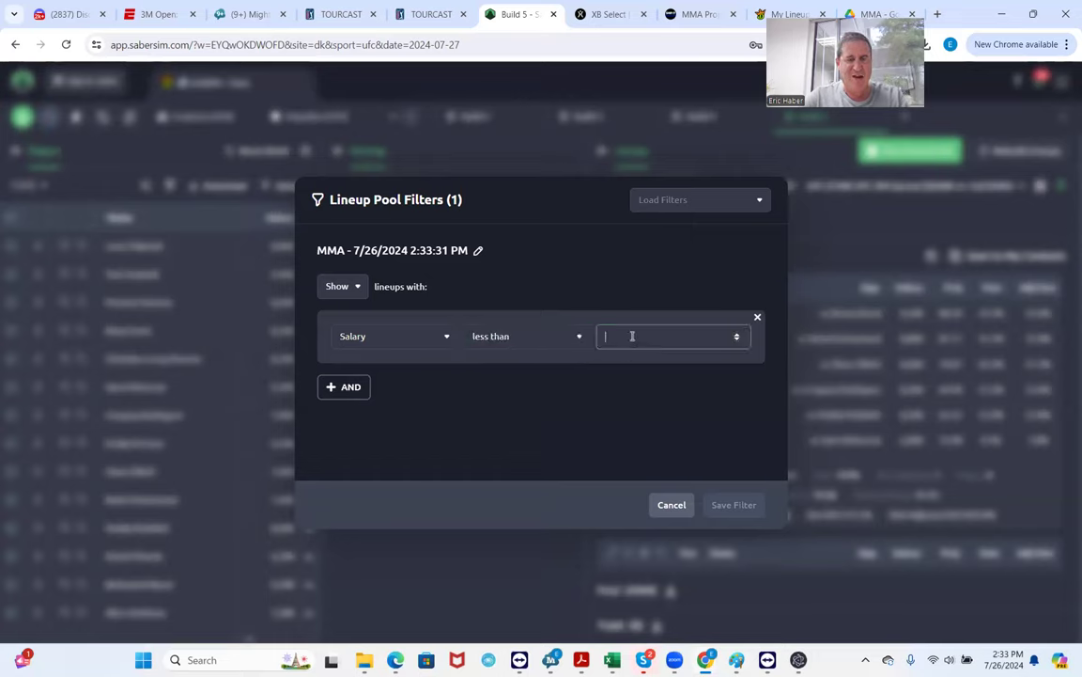
pyautogui.write('49700')
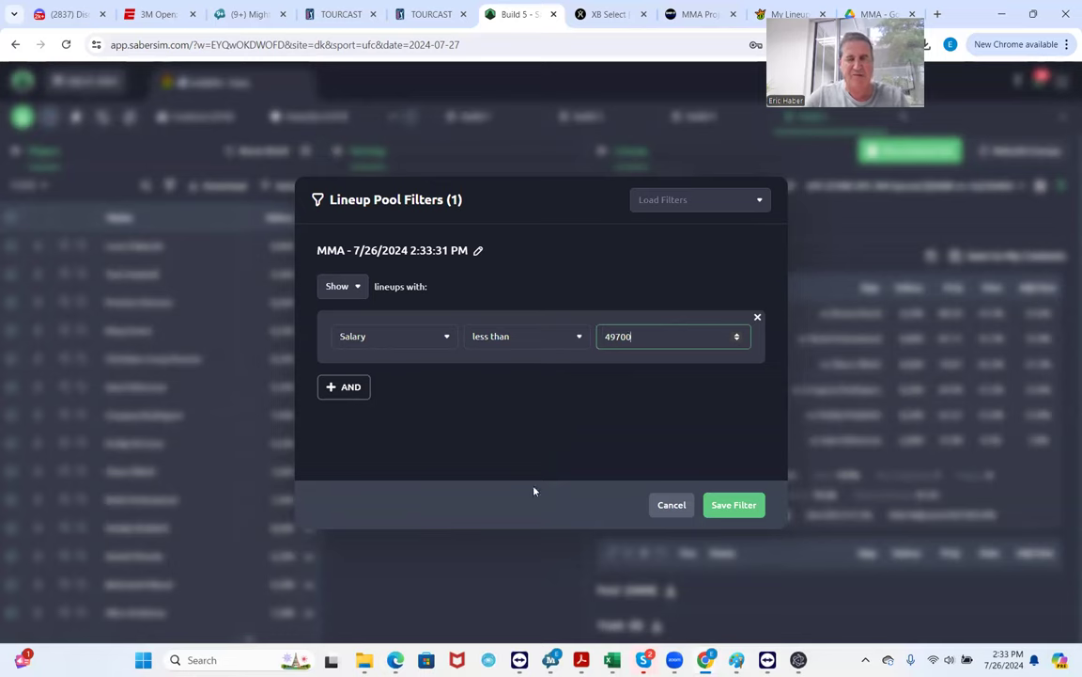
pyautogui.click(738, 505)
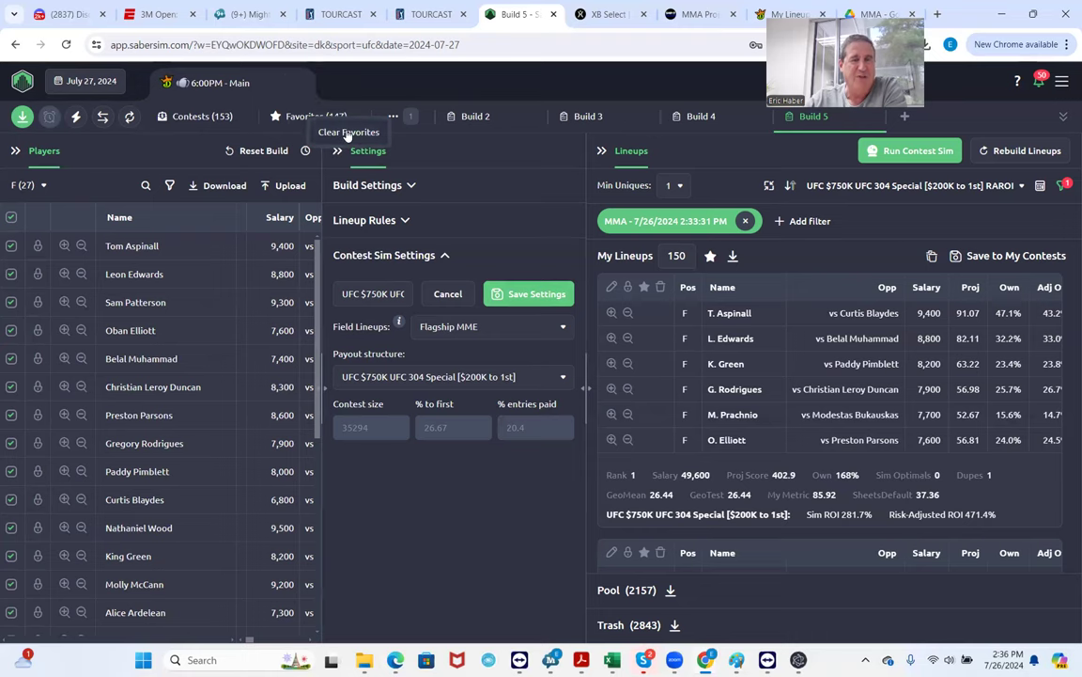
# - Clear all saved lineups from the slate's Favorites
pyautogui.click(348, 133)
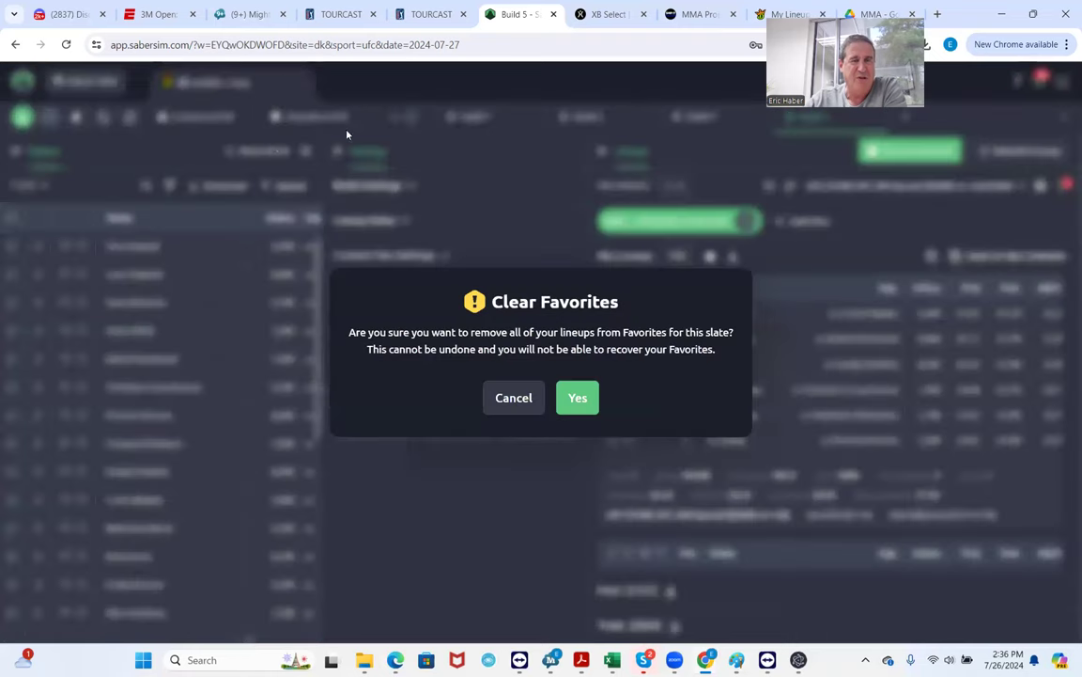
pyautogui.click(575, 398)
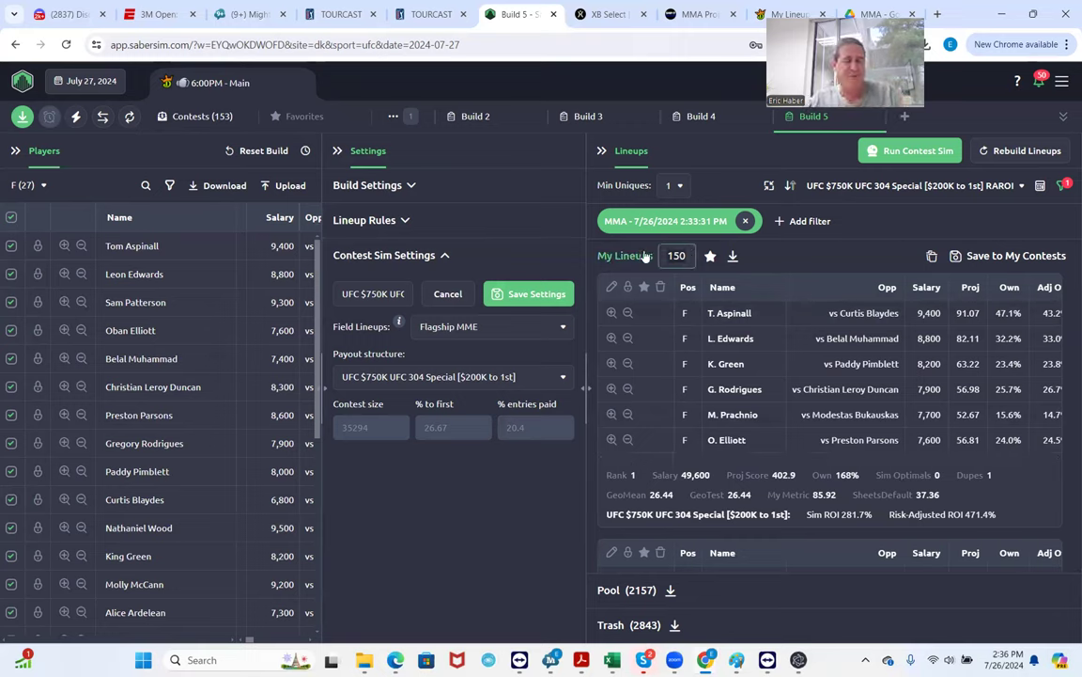
# - Reduce My Lineups to 30 with 2 minimum uniques and add those RAROI-ranked lineups to Favorites
pyautogui.press('BackSpace')
pyautogui.press('BackSpace')
pyautogui.press('BackSpace')
pyautogui.write('30')
pyautogui.press('Return')
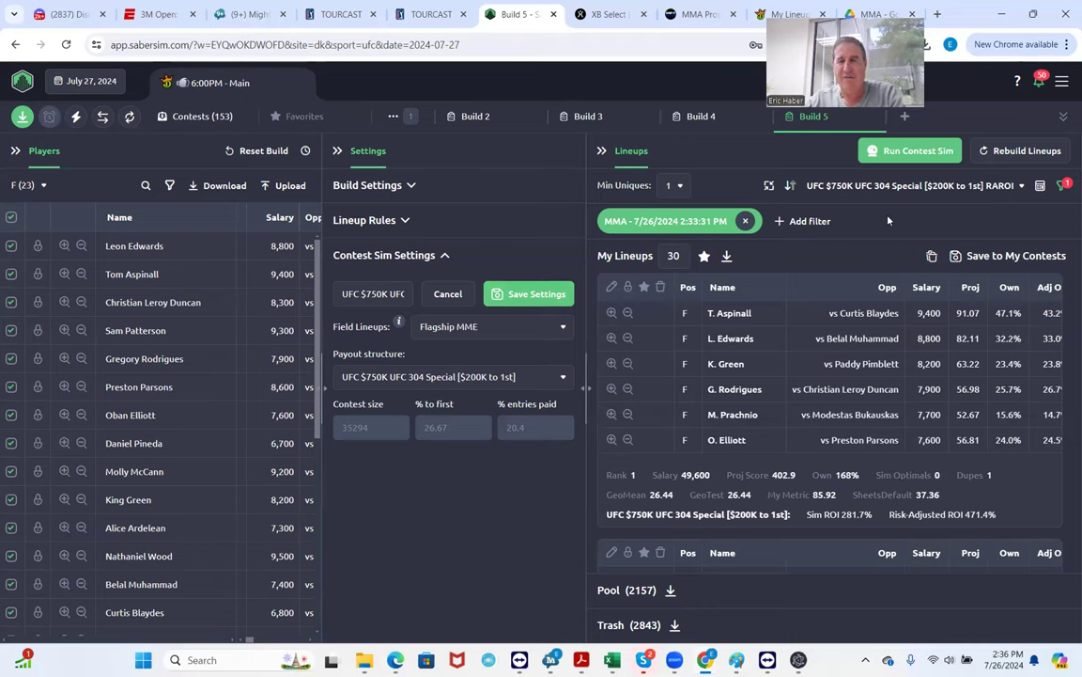
pyautogui.click(673, 186)
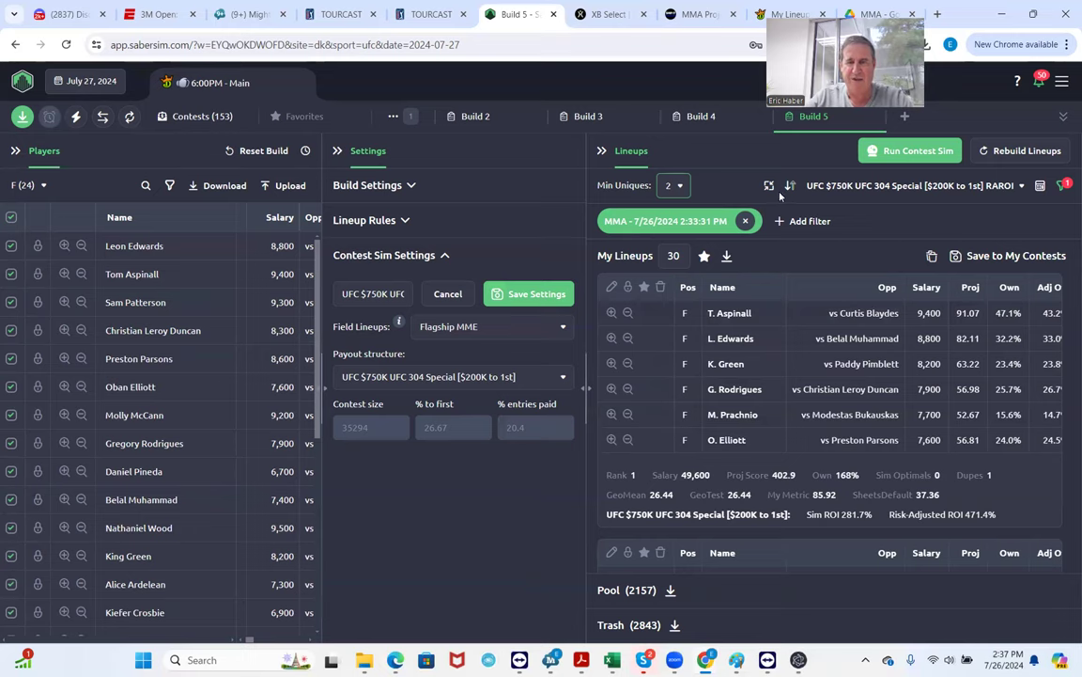
pyautogui.click(705, 263)
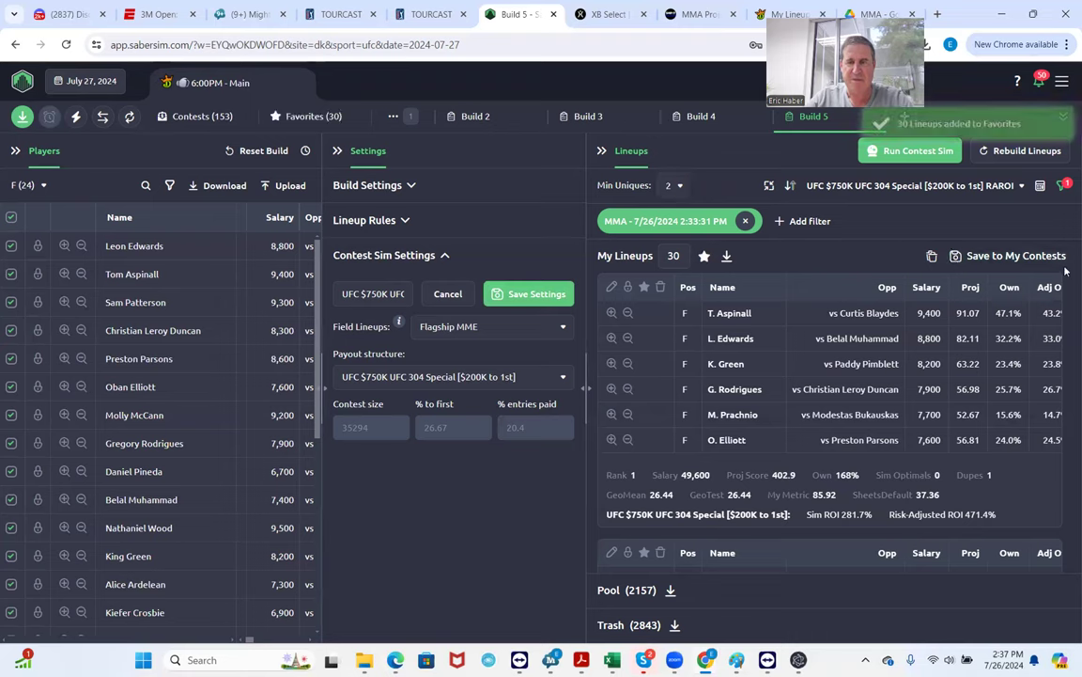
# - Remove the salary filter and rank the lineups by the MMA Sim Diversity 10 SaberScore
pyautogui.click(745, 220)
pyautogui.click(922, 185)
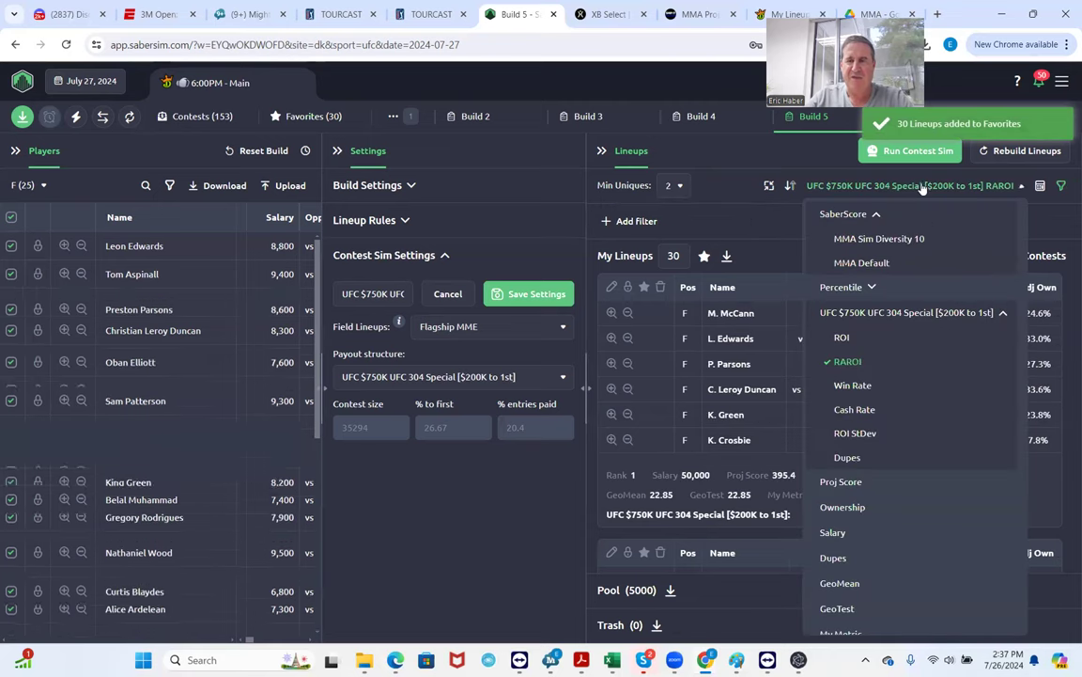
pyautogui.click(864, 241)
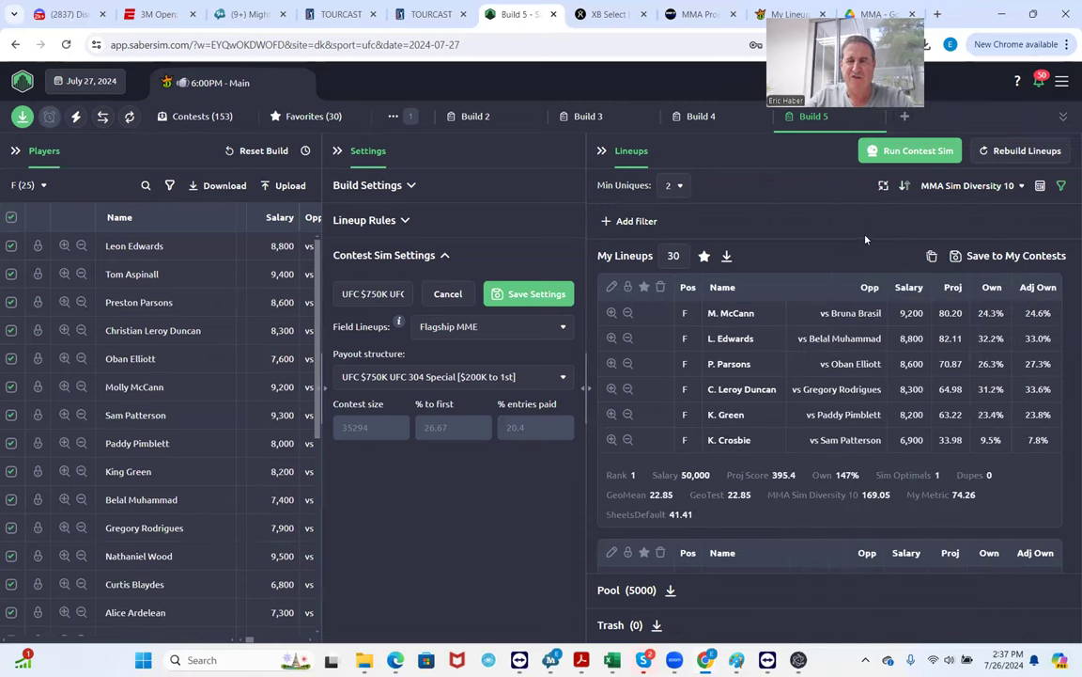
# - Filter the MMA Sim Diversity 10 lineups to salaries less than 49700 and add the 30 lineups to Favorites
pyautogui.click(606, 222)
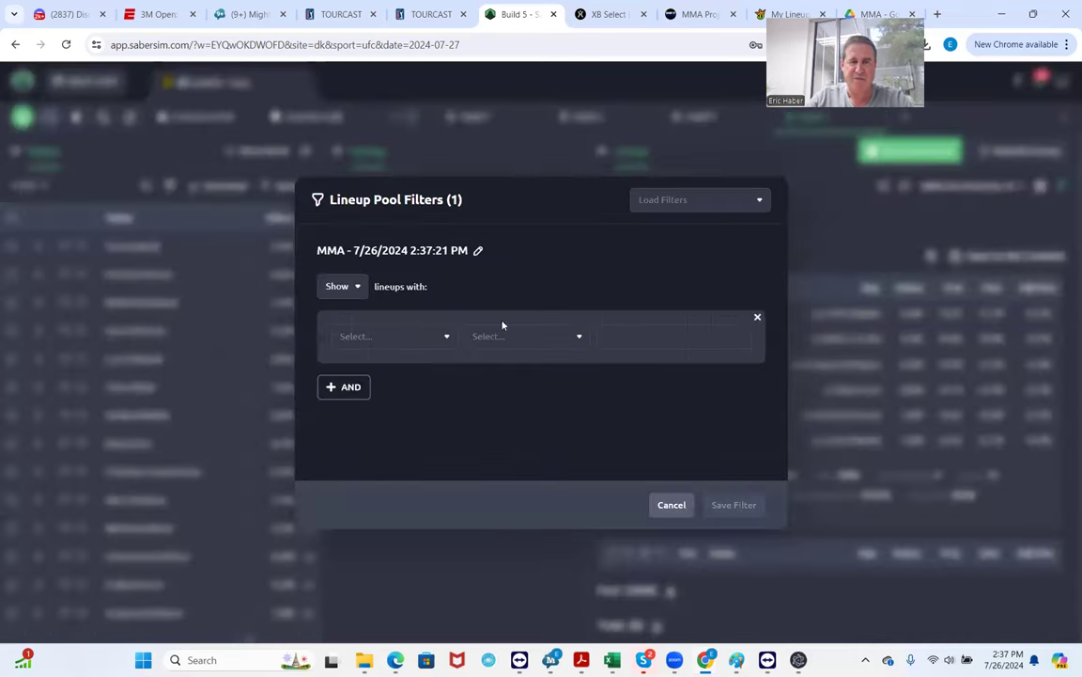
pyautogui.click(405, 335)
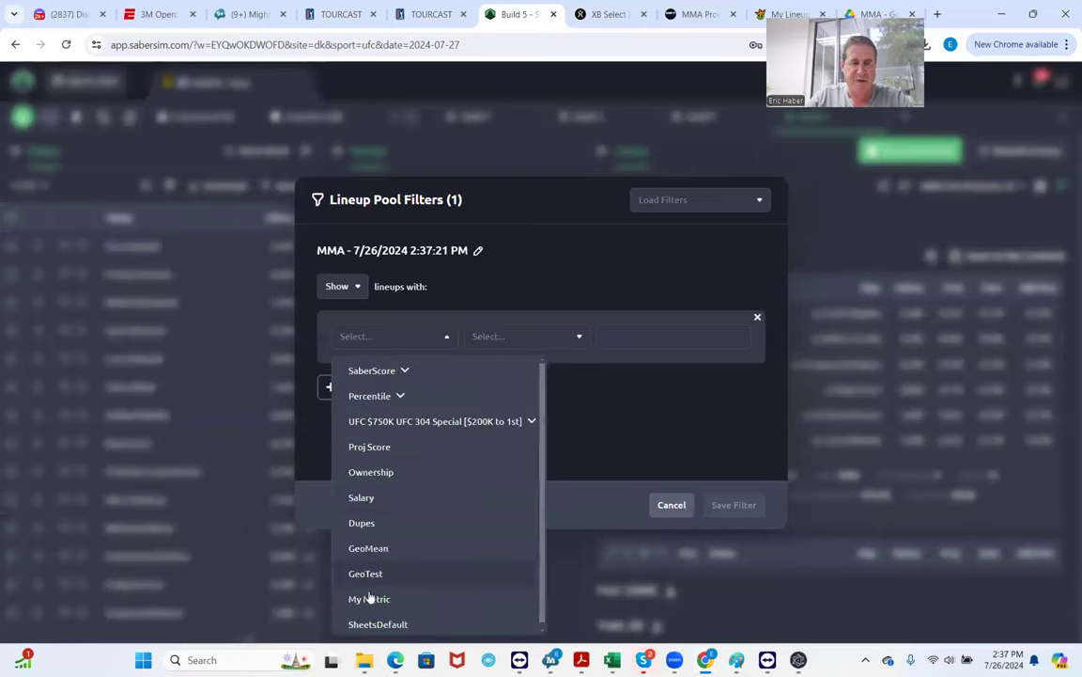
pyautogui.click(379, 497)
pyautogui.click(500, 335)
pyautogui.click(501, 392)
pyautogui.click(663, 337)
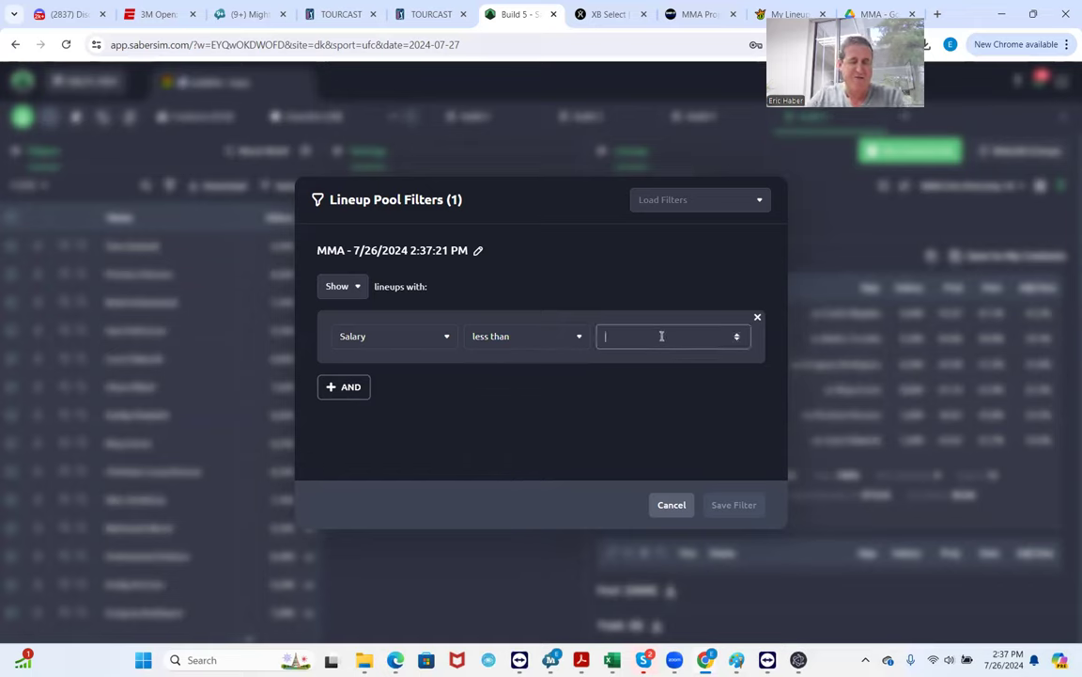
pyautogui.write('49700')
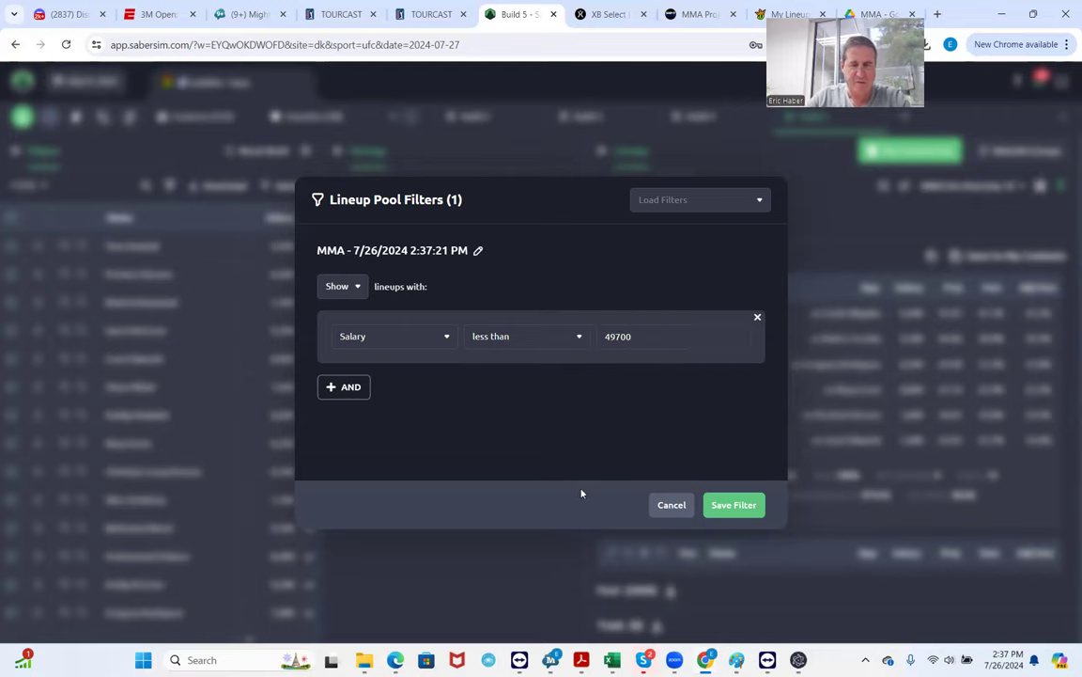
pyautogui.click(738, 507)
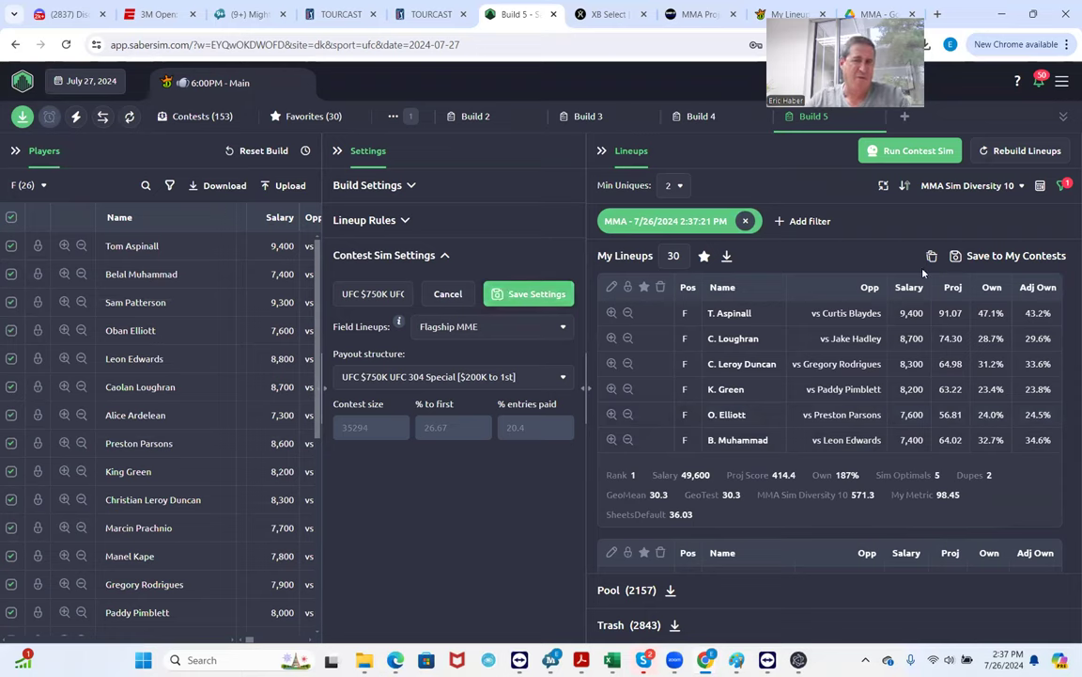
pyautogui.click(706, 257)
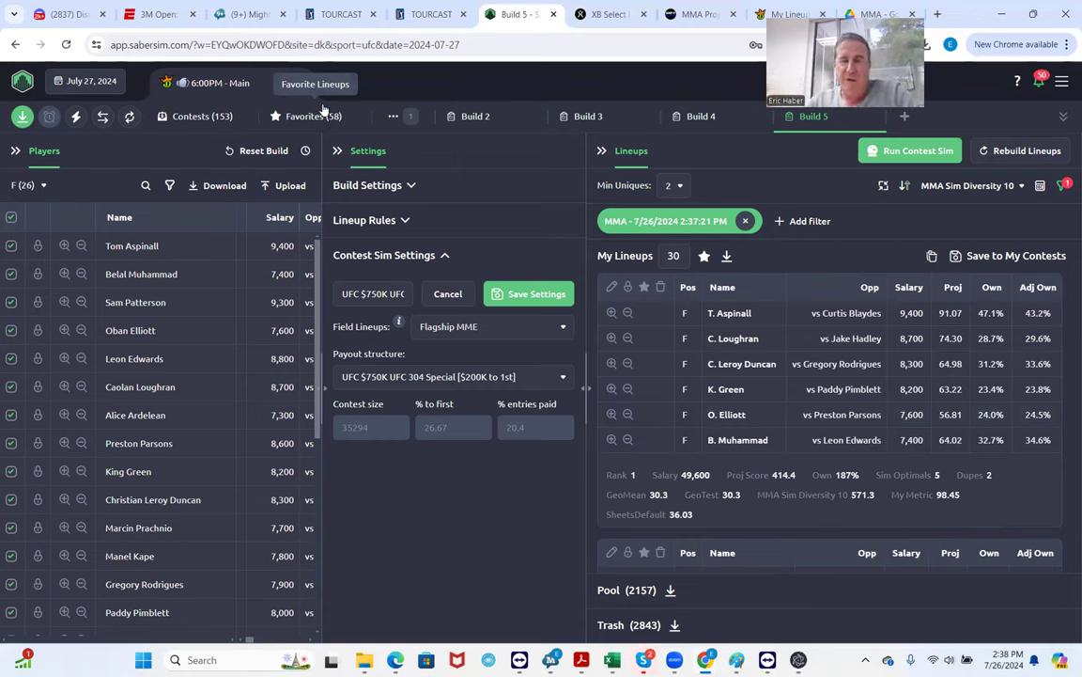
# - Remove the salary filter from the lineup pool and rank the lineups by the MMA Default SaberScore
pyautogui.click(746, 222)
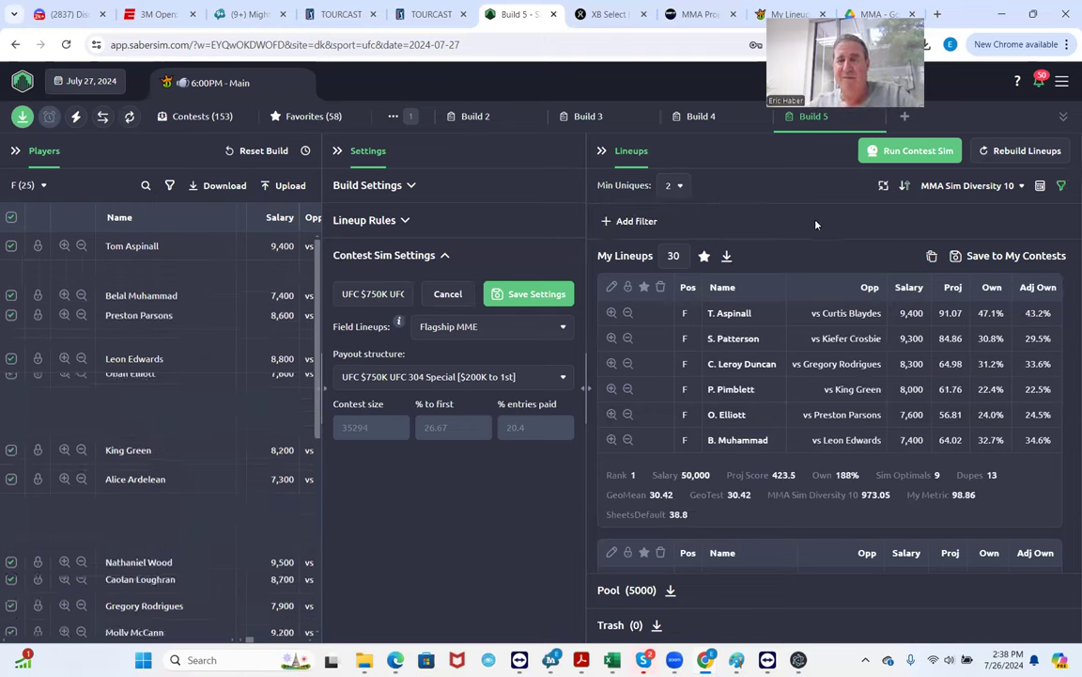
pyautogui.click(952, 187)
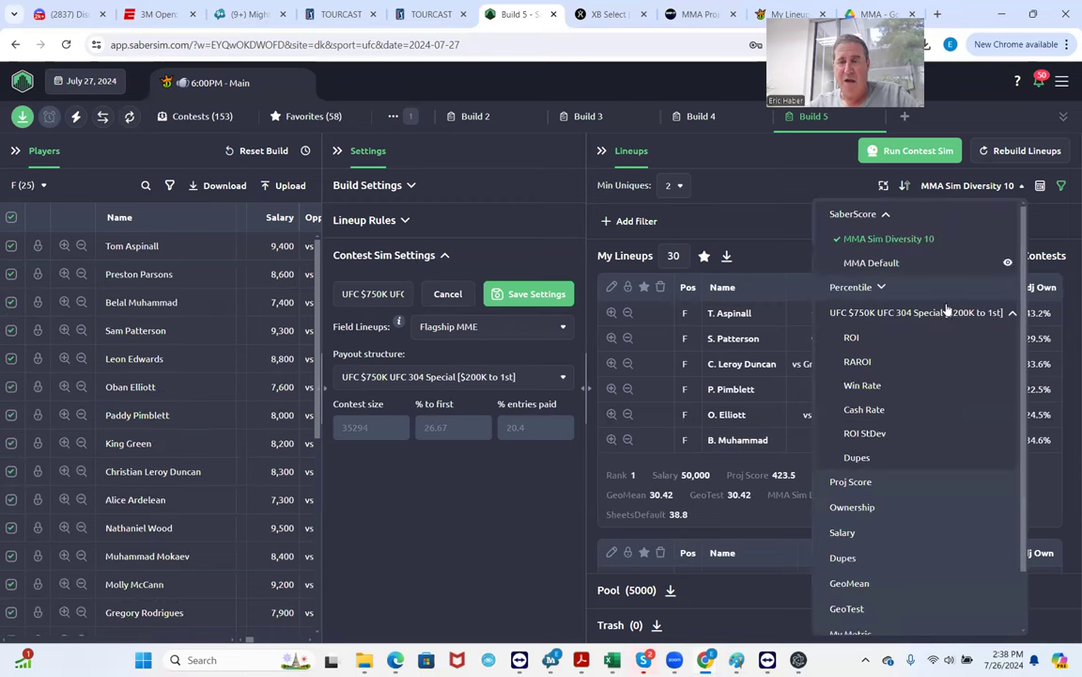
pyautogui.click(885, 215)
pyautogui.click(885, 216)
pyautogui.click(851, 259)
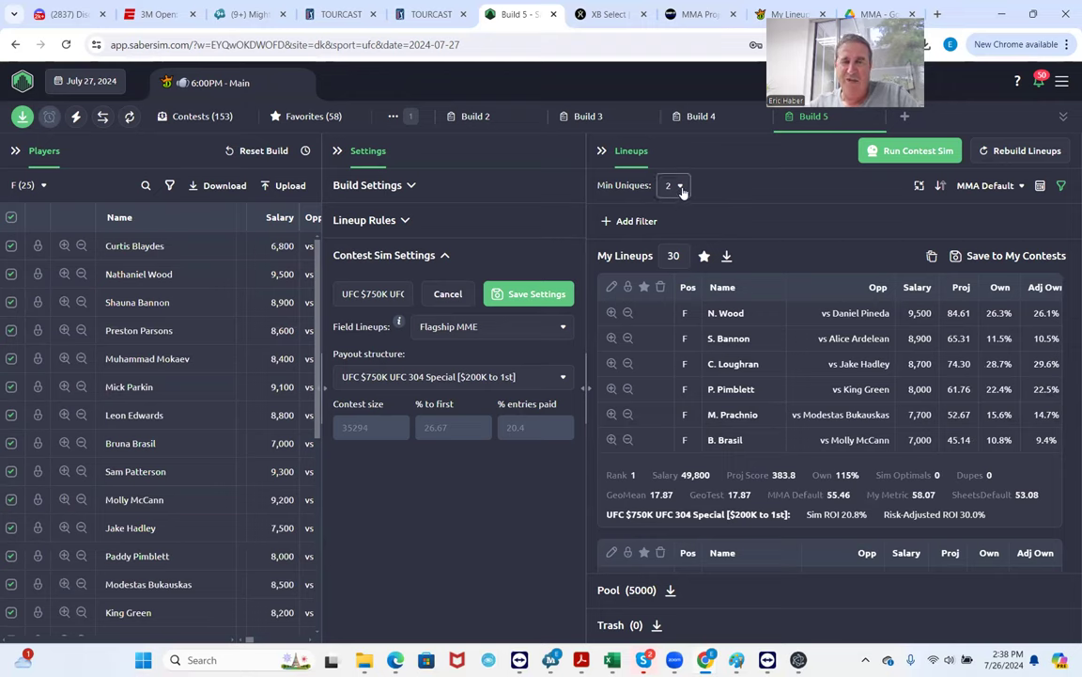
# - Increase My Lineups to 40 and add the MMA Default-ranked lineups to Favorites
pyautogui.doubleClick(674, 256)
pyautogui.write('40')
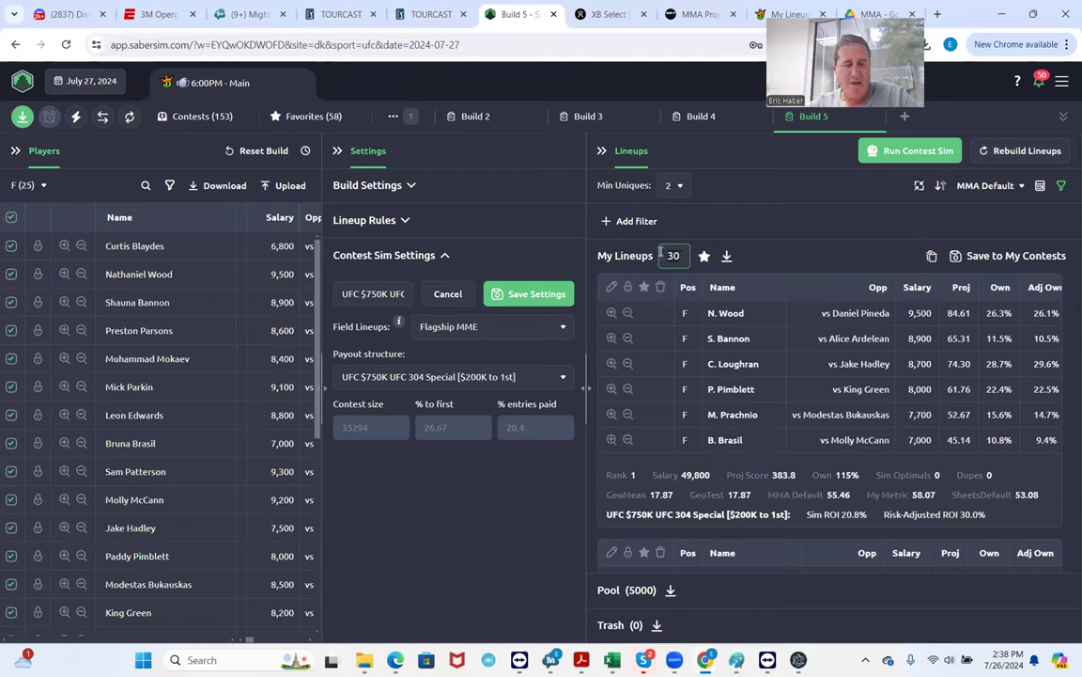
pyautogui.click(789, 256)
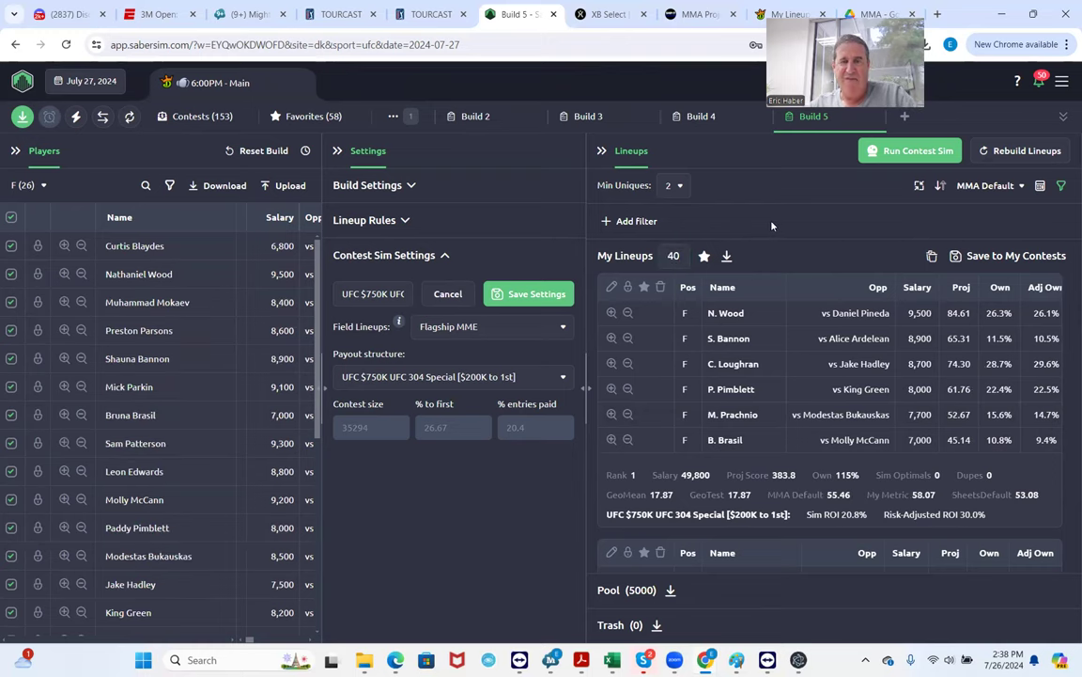
pyautogui.click(703, 258)
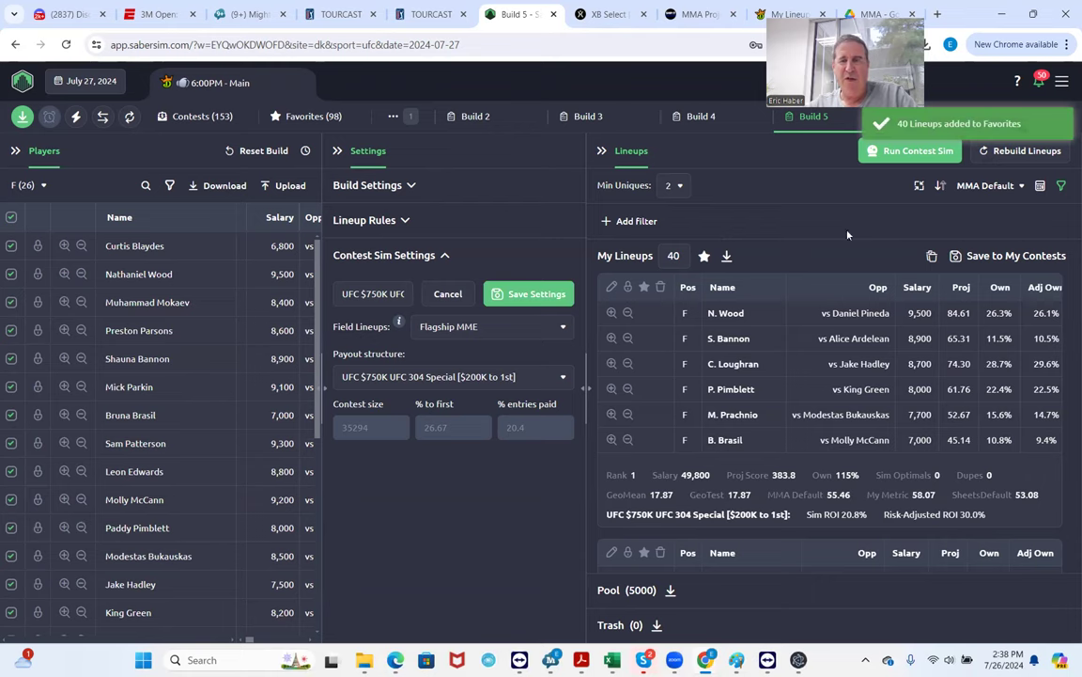
# - Rank the lineups by the SheetsDefault metric and add the 40 lineups to Favorites
pyautogui.click(985, 185)
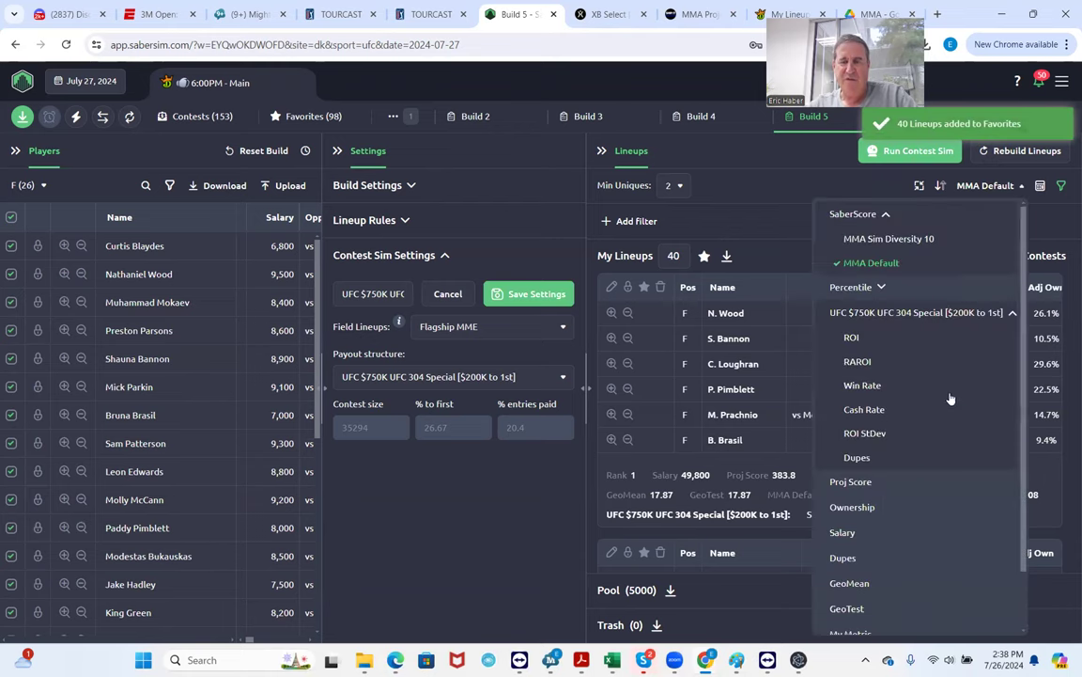
pyautogui.scroll(-2, 945, 480)
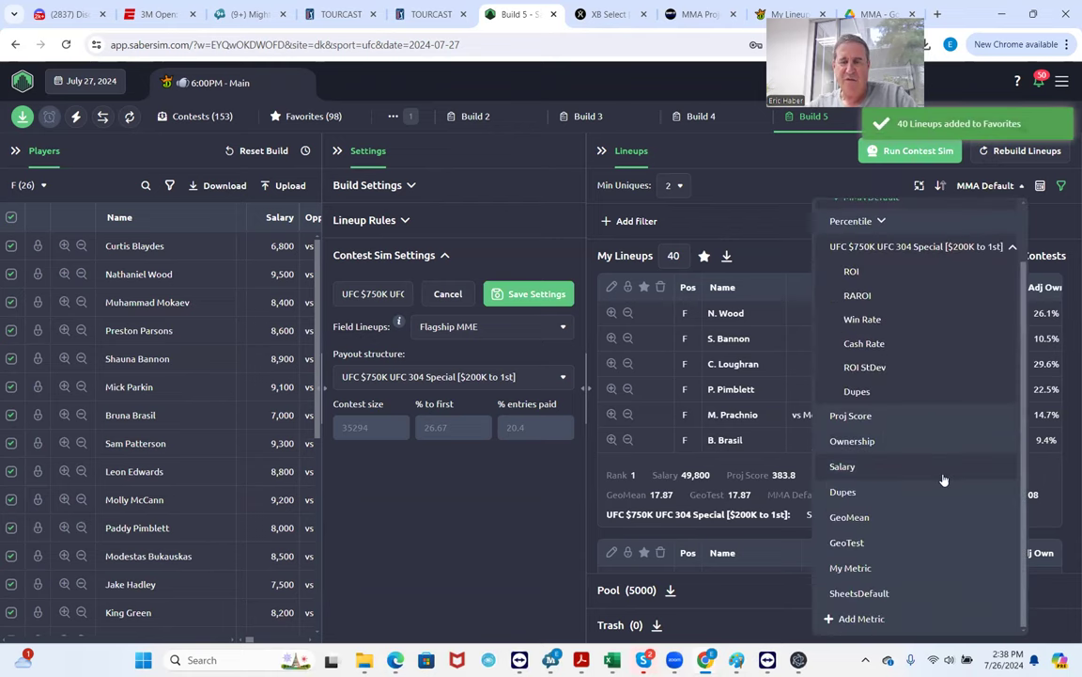
pyautogui.click(918, 593)
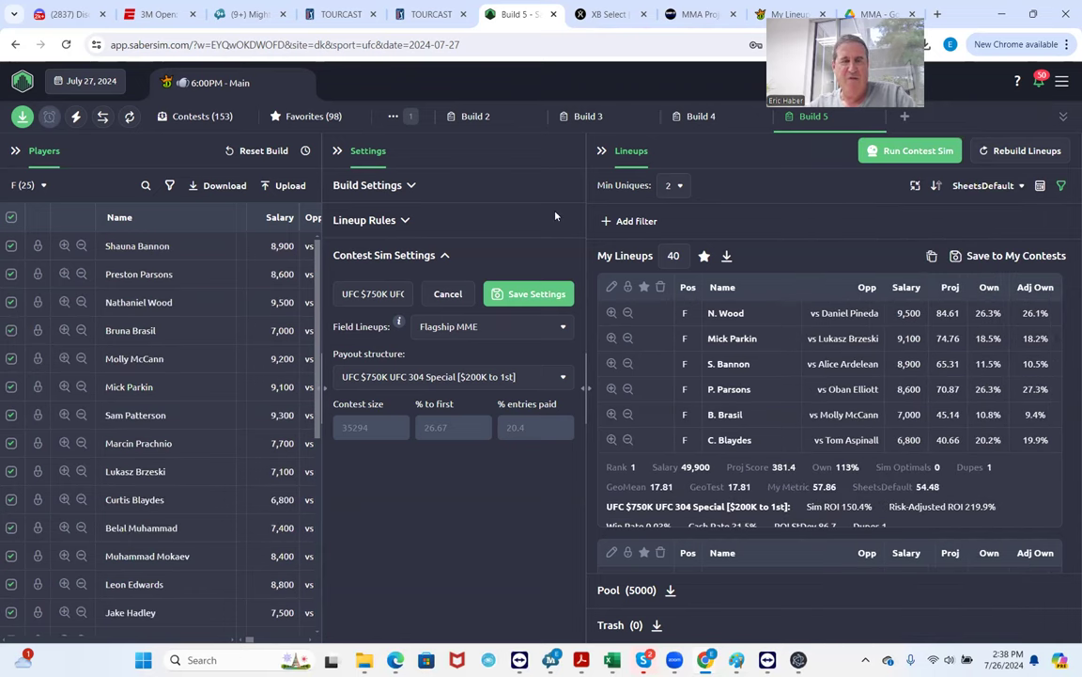
pyautogui.click(705, 257)
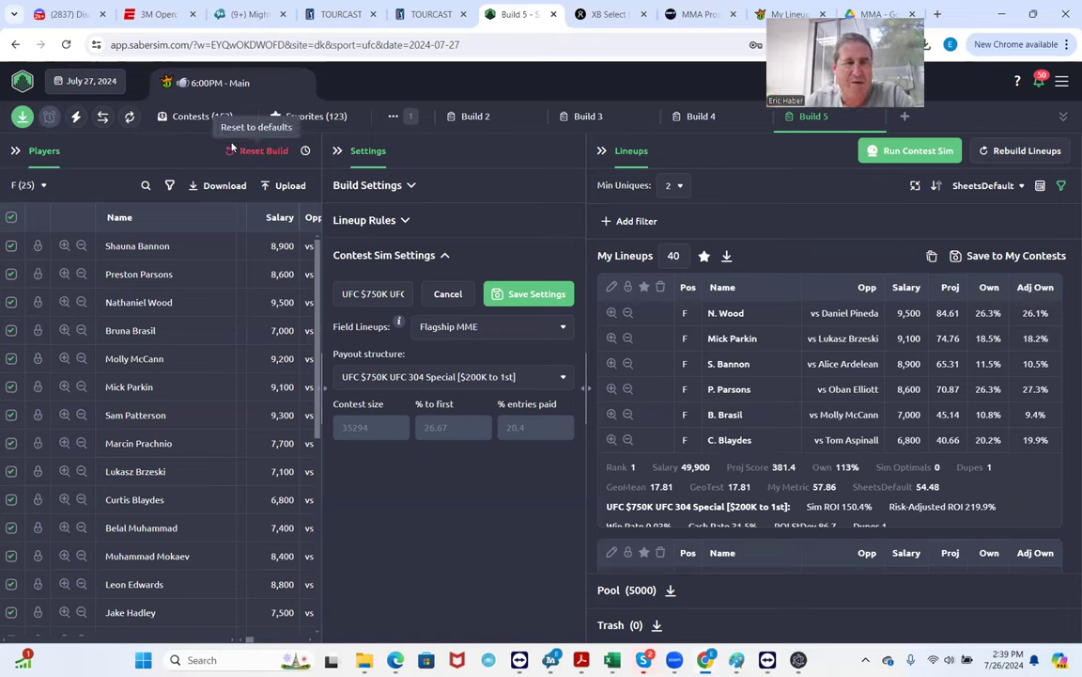
# - Exclude Shauna Bannon, Nathaniel Wood, Bruna Brasil, Molly McCann, Mick Parkin, Marcin Prachnio and Lukasz Brzeski from the player pool
pyautogui.click(12, 245)
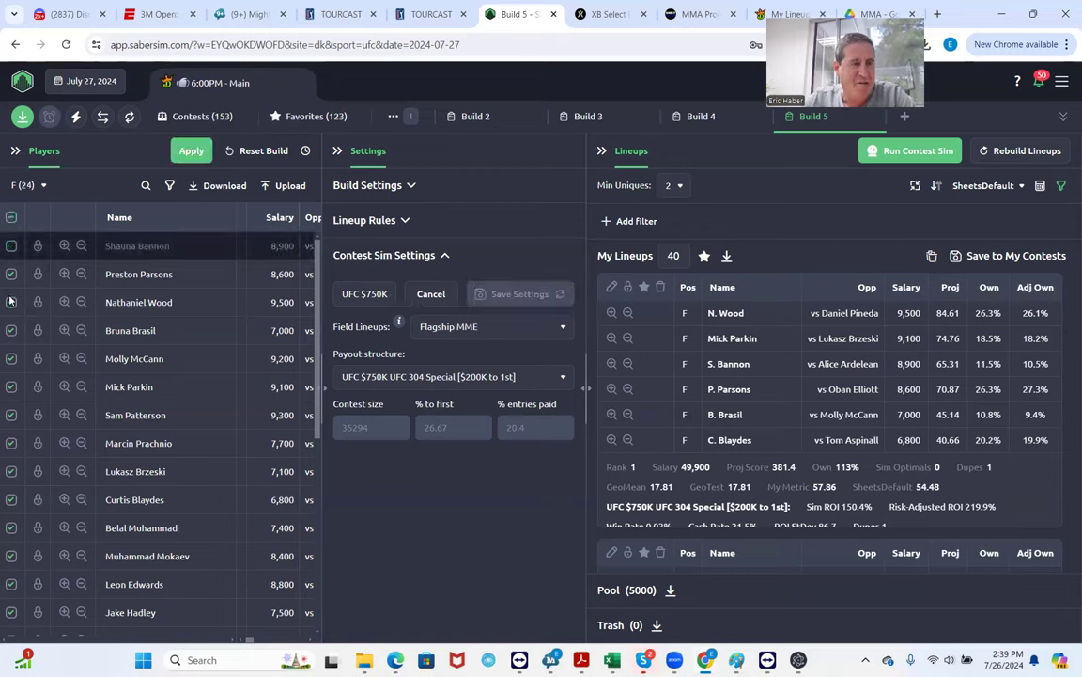
pyautogui.click(11, 303)
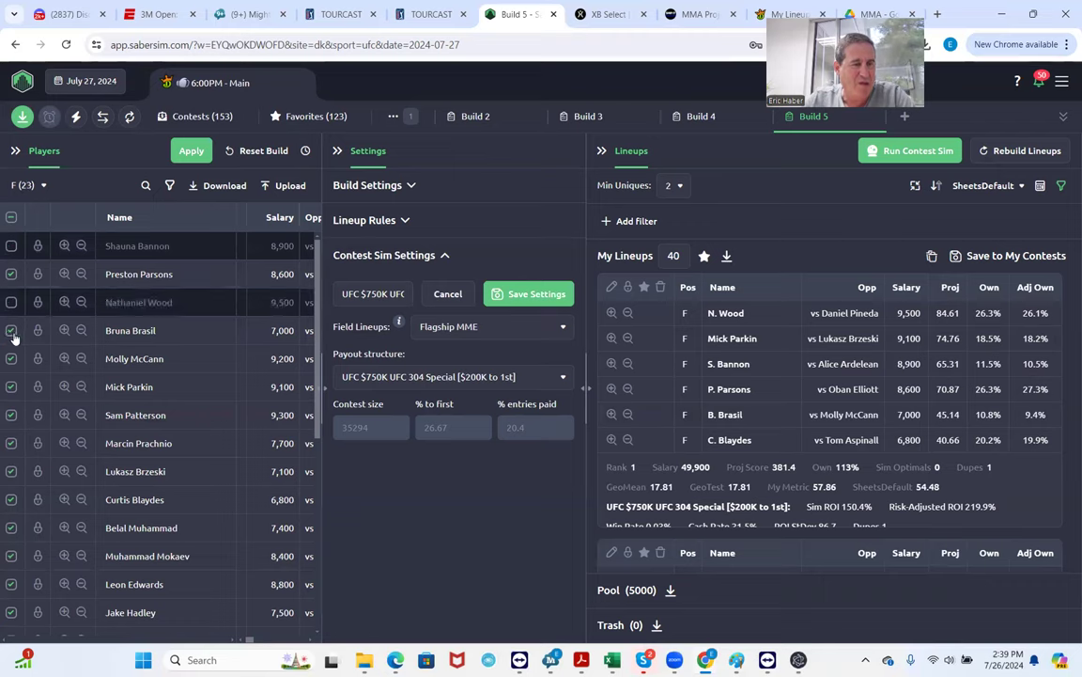
pyautogui.click(11, 329)
pyautogui.click(11, 358)
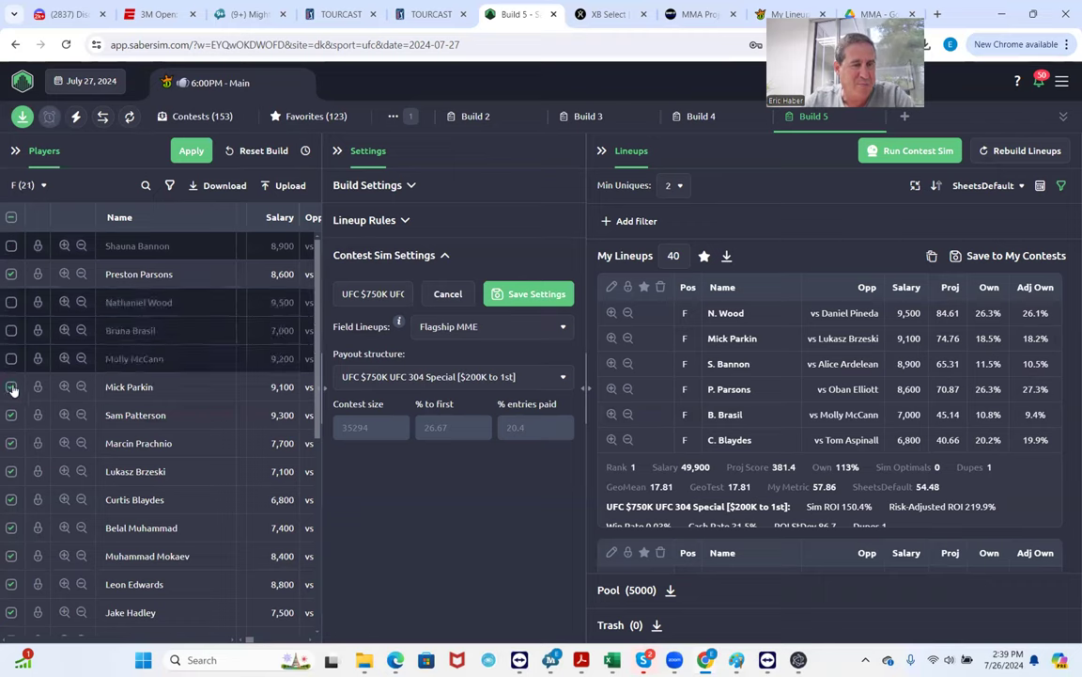
pyautogui.click(11, 386)
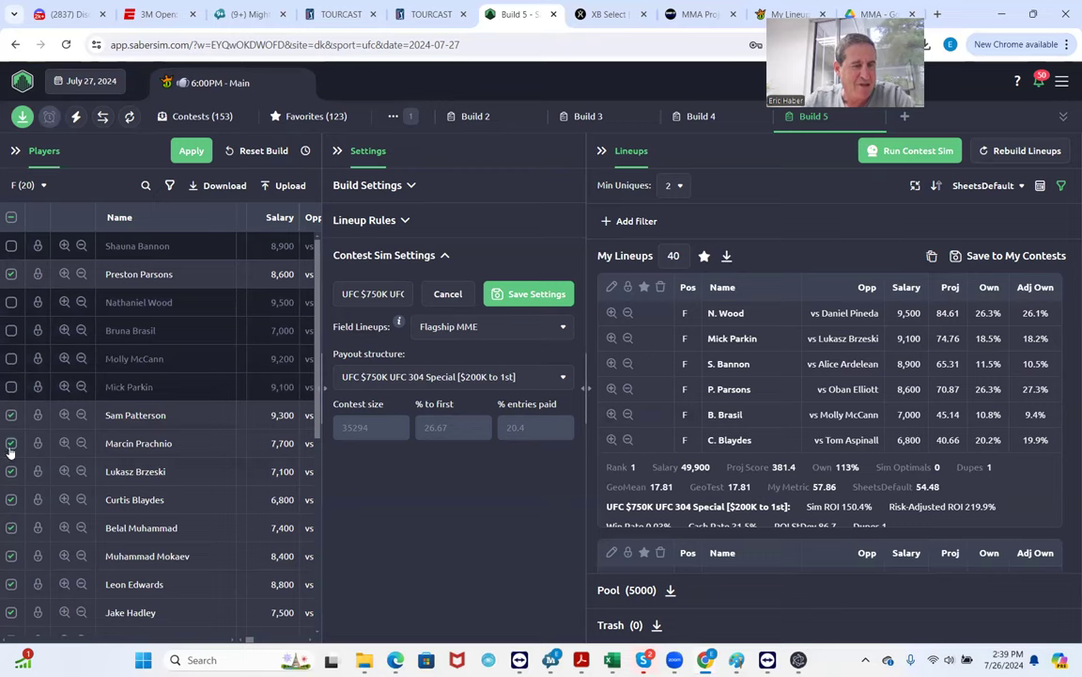
pyautogui.click(11, 442)
pyautogui.click(11, 471)
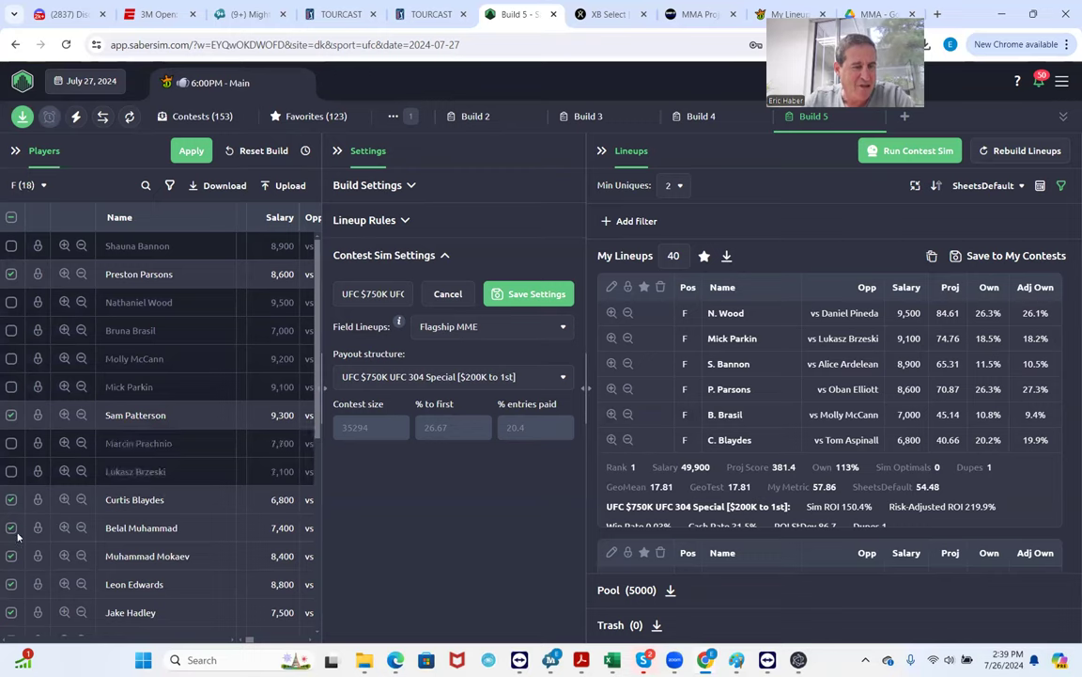
# - Exclude Leon Edwards, Jake Hadley, Modestas Bukauskas, Arnold Allen, Manel Kape and Daniel Pineda from the player pool
pyautogui.scroll(-1, 9, 557)
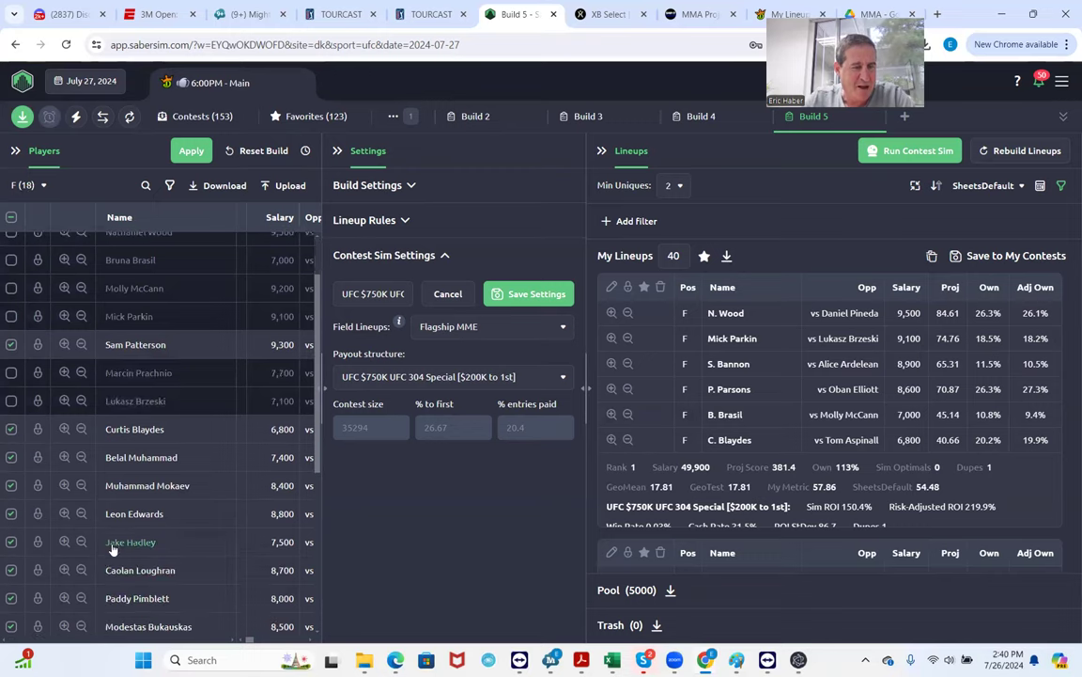
pyautogui.click(11, 514)
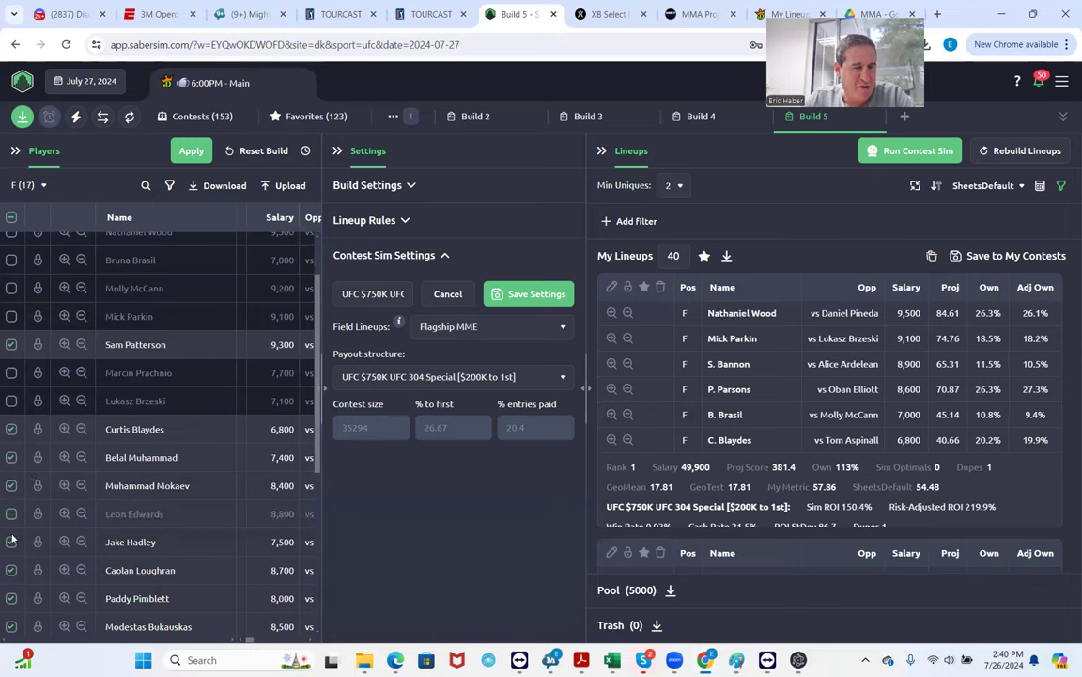
pyautogui.click(11, 542)
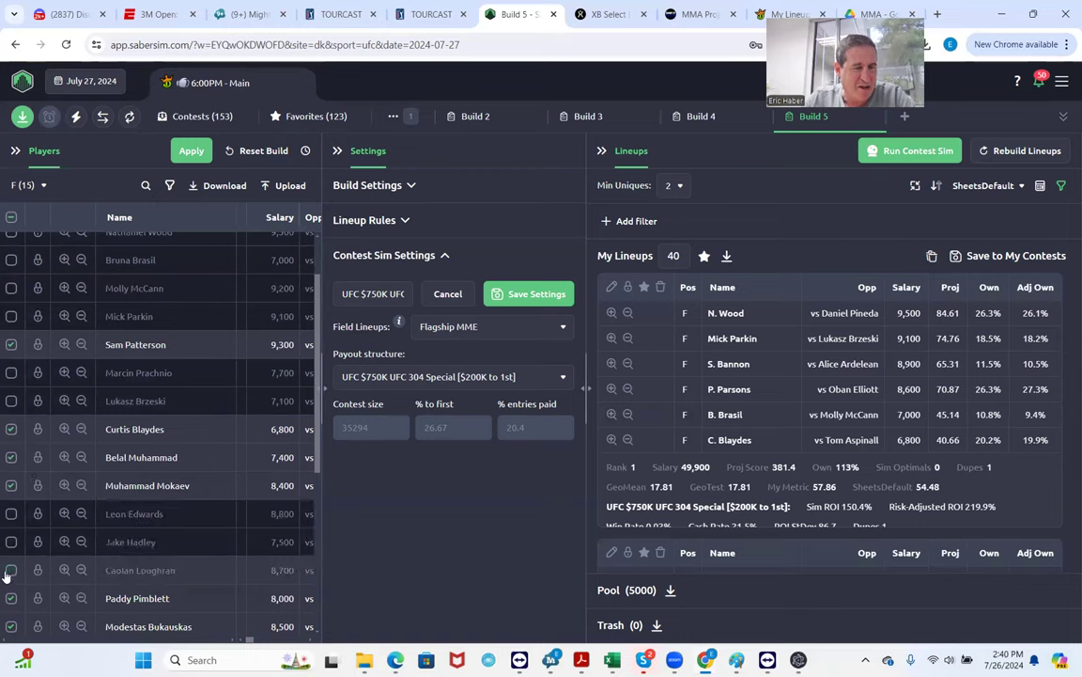
pyautogui.scroll(-2, 136, 601)
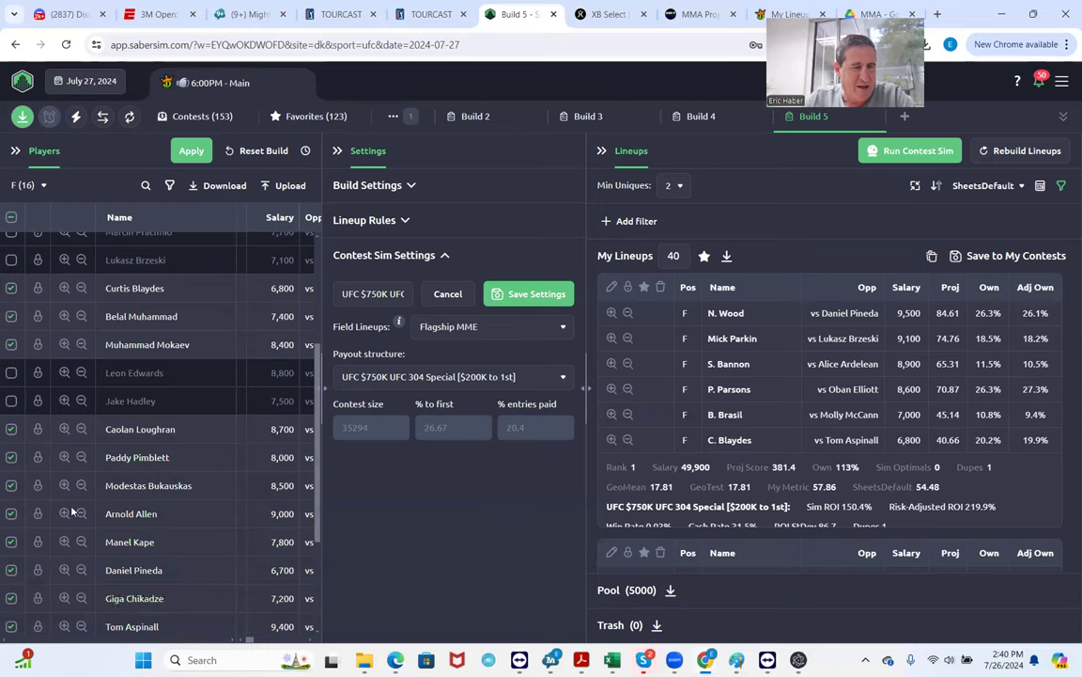
pyautogui.click(11, 514)
pyautogui.click(12, 542)
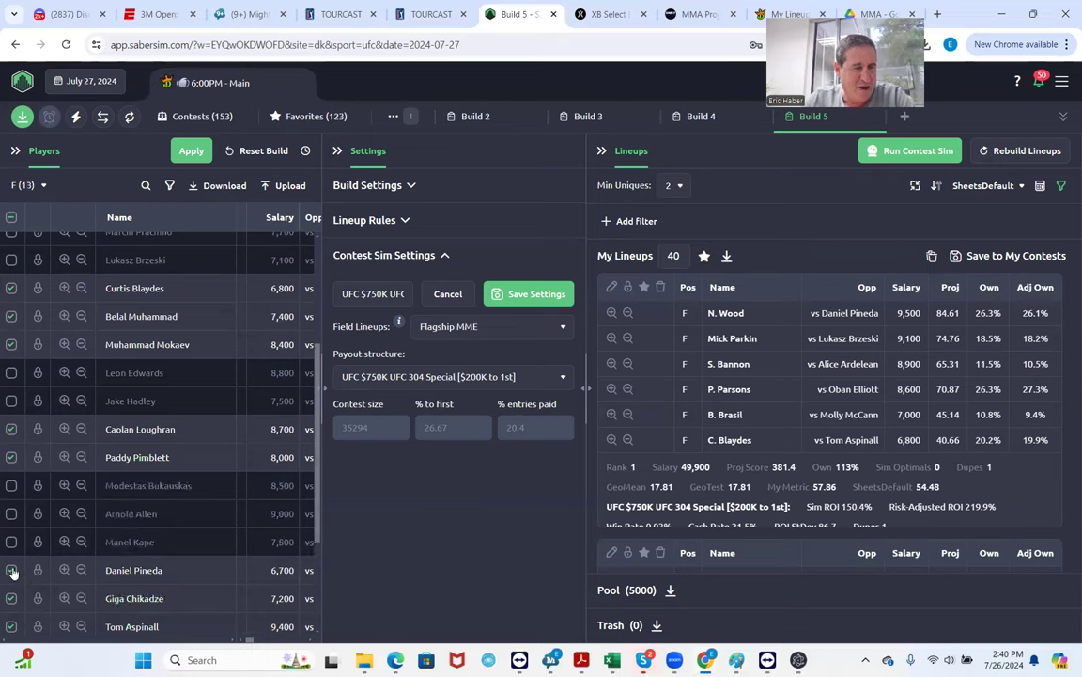
pyautogui.click(11, 570)
# - Exclude Giga Chikadze, King Green, Oban Elliott and Kiefer Crosbie, apply the player changes and continue editing the build
pyautogui.scroll(-3, 114, 601)
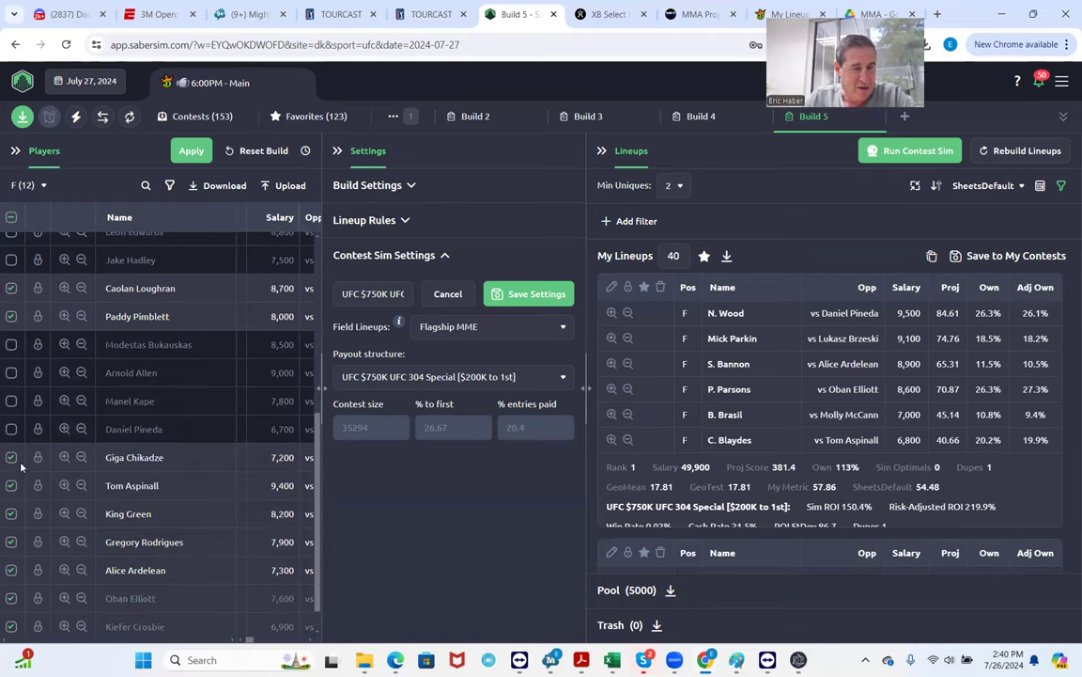
pyautogui.click(11, 456)
pyautogui.click(11, 513)
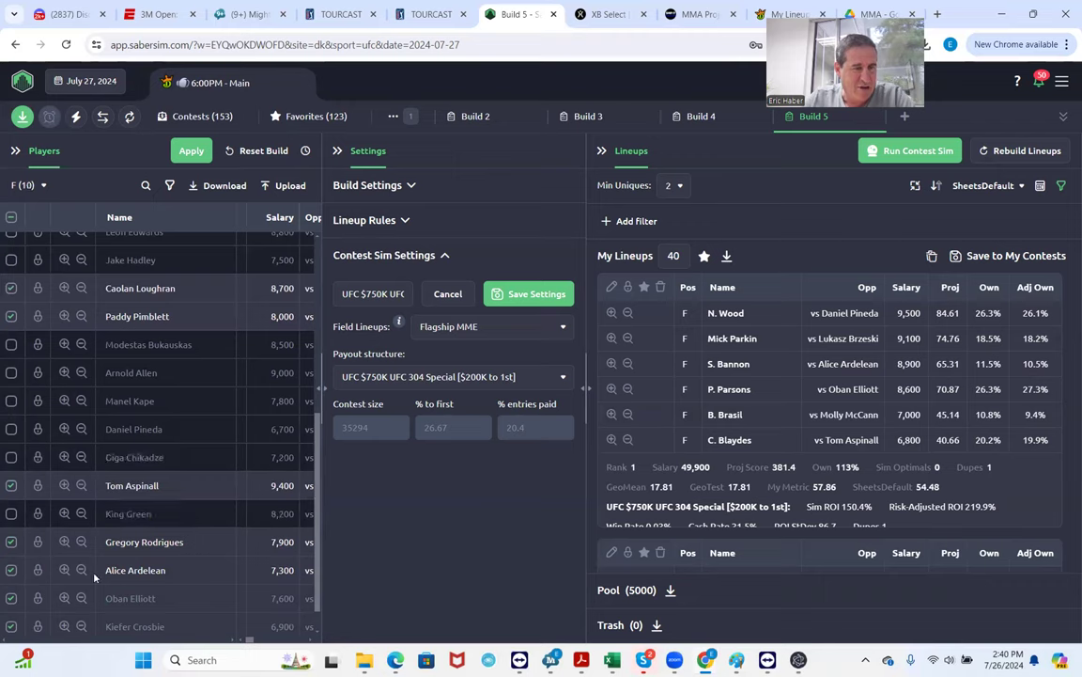
pyautogui.click(11, 598)
pyautogui.scroll(-2, 94, 601)
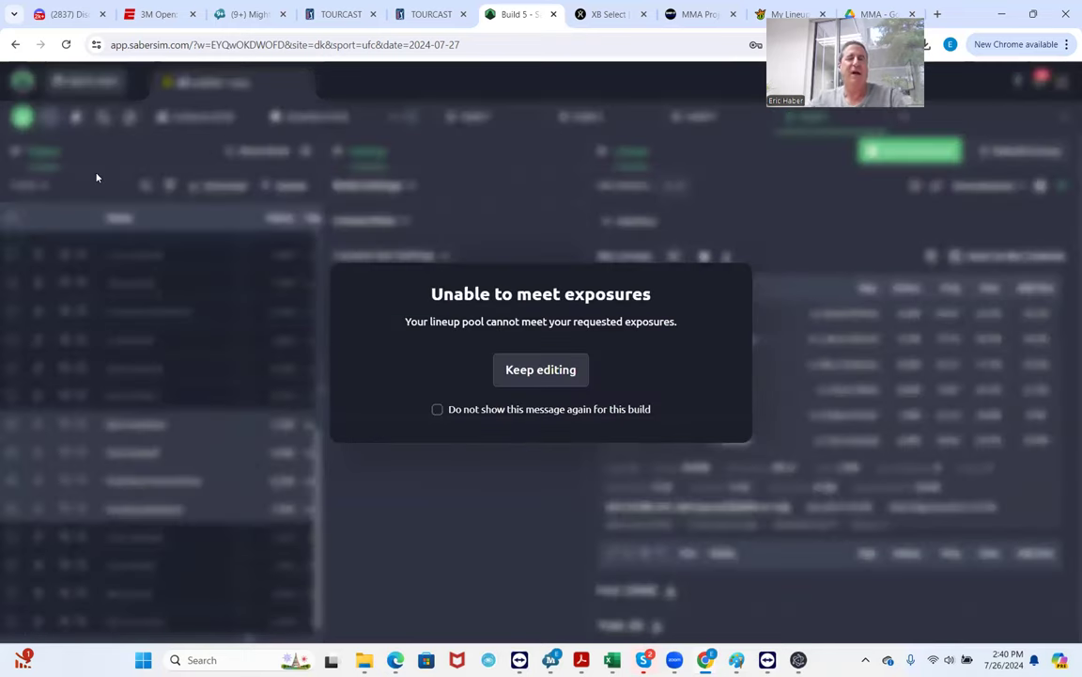
pyautogui.click(505, 373)
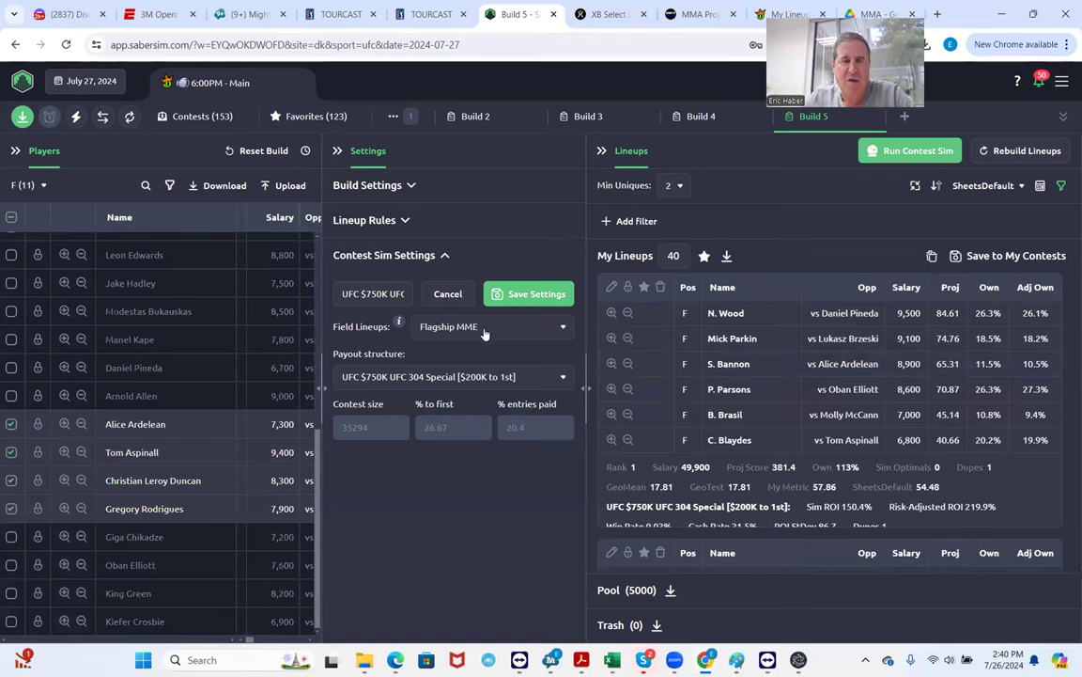
# - Set the number of lineups in the build settings to 27
pyautogui.click(406, 220)
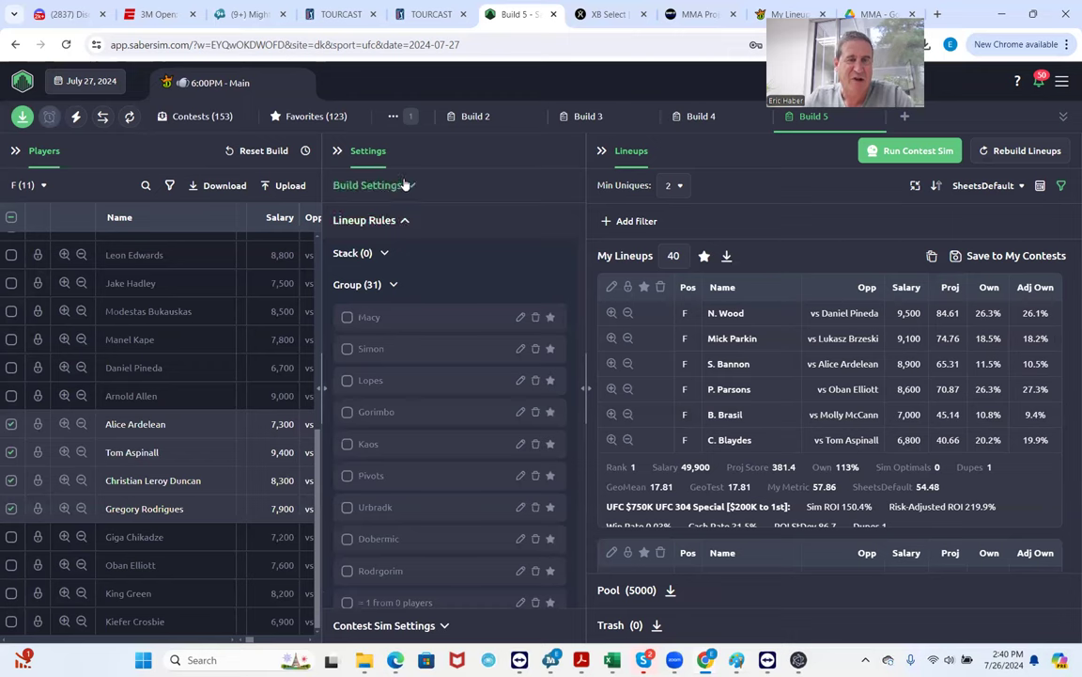
pyautogui.click(411, 186)
pyautogui.click(385, 303)
pyautogui.press('BackSpace')
pyautogui.press('BackSpace')
pyautogui.press('BackSpace')
pyautogui.write('27')
# - Rebuild the lineups with a pool size of 500 and a minimum salary of 47500
pyautogui.click(470, 304)
pyautogui.press('BackSpace')
pyautogui.press('BackSpace')
pyautogui.press('BackSpace')
pyautogui.press('BackSpace')
pyautogui.write('500')
pyautogui.click(370, 351)
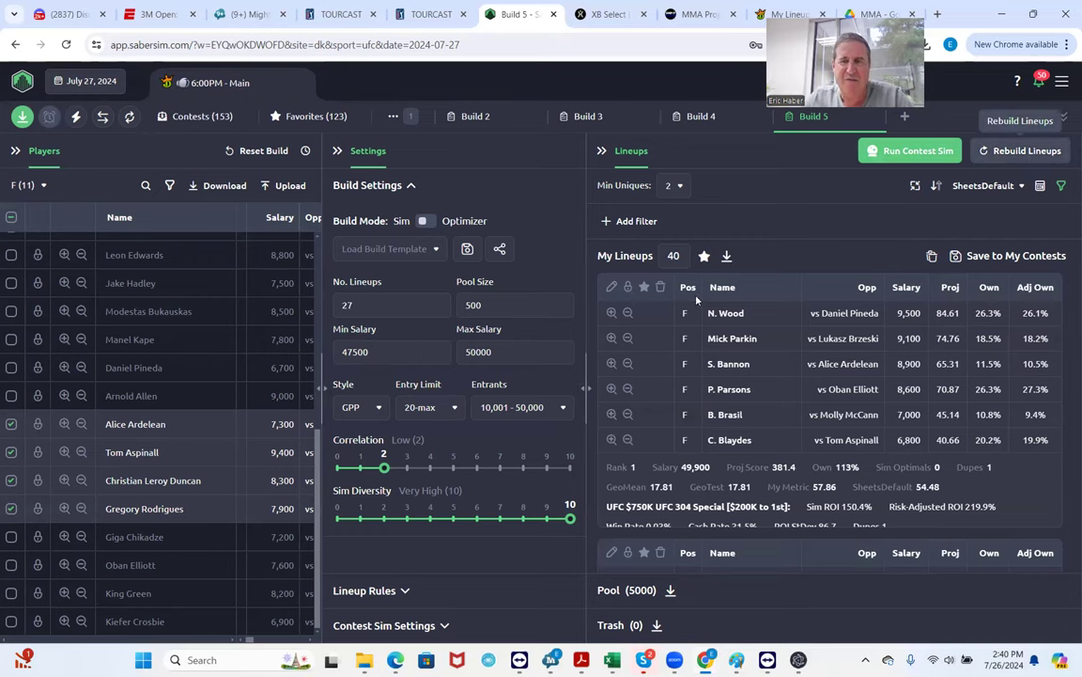
pyautogui.click(987, 153)
pyautogui.click(604, 399)
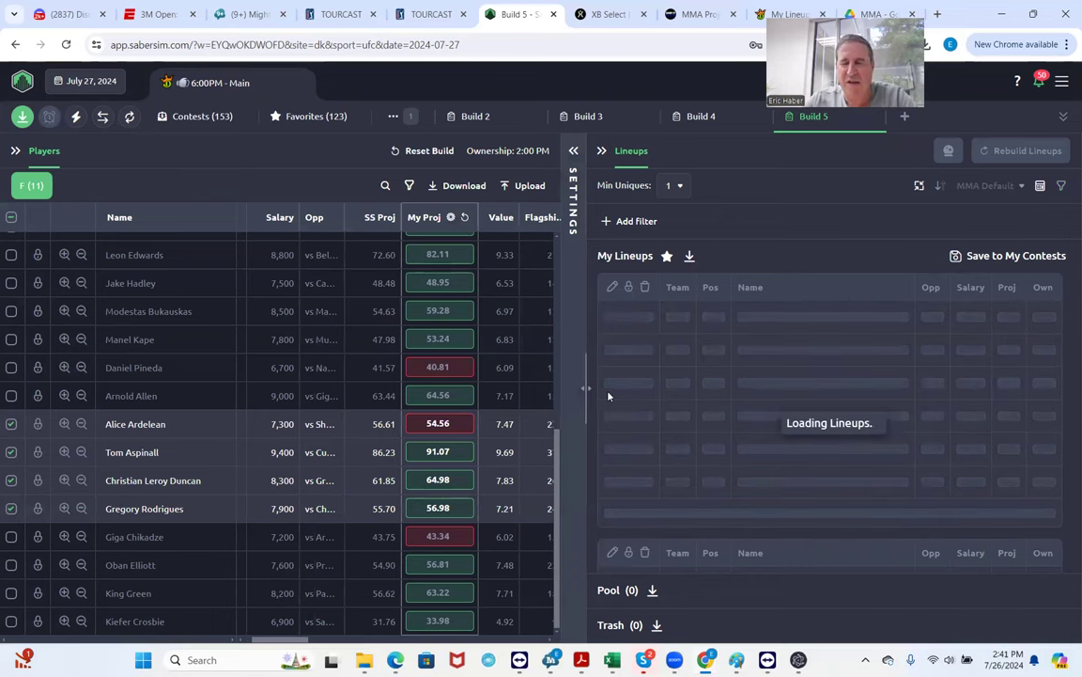
# - Exclude Alice Ardelean from the player pool and apply the change to the rebuilt lineups
pyautogui.scroll(4, 349, 318)
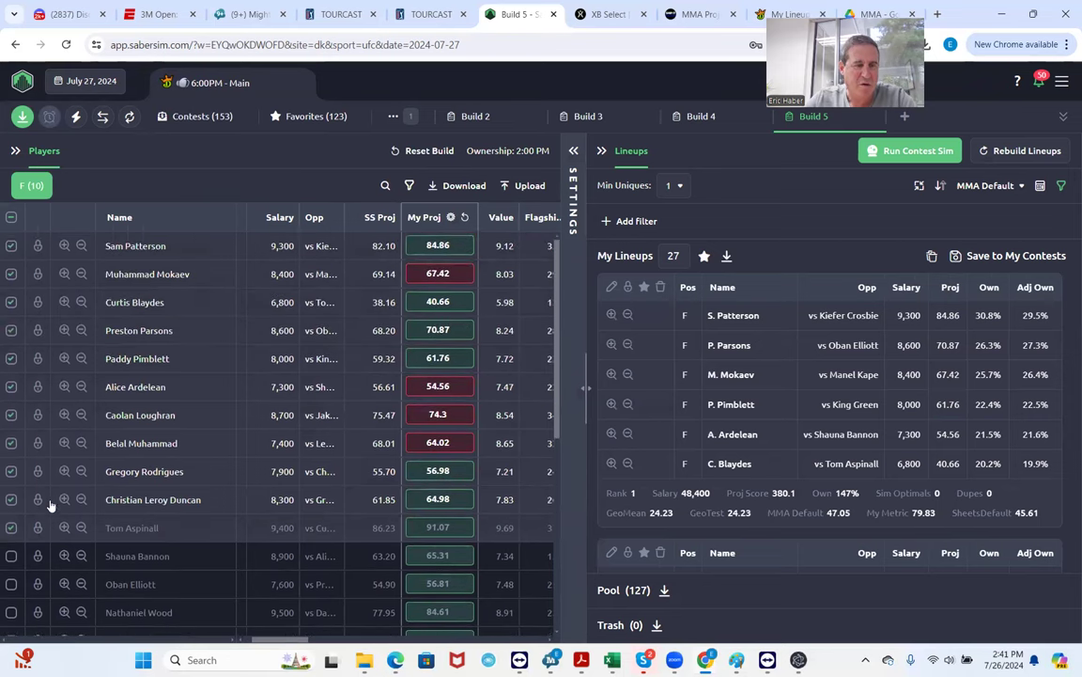
pyautogui.click(12, 386)
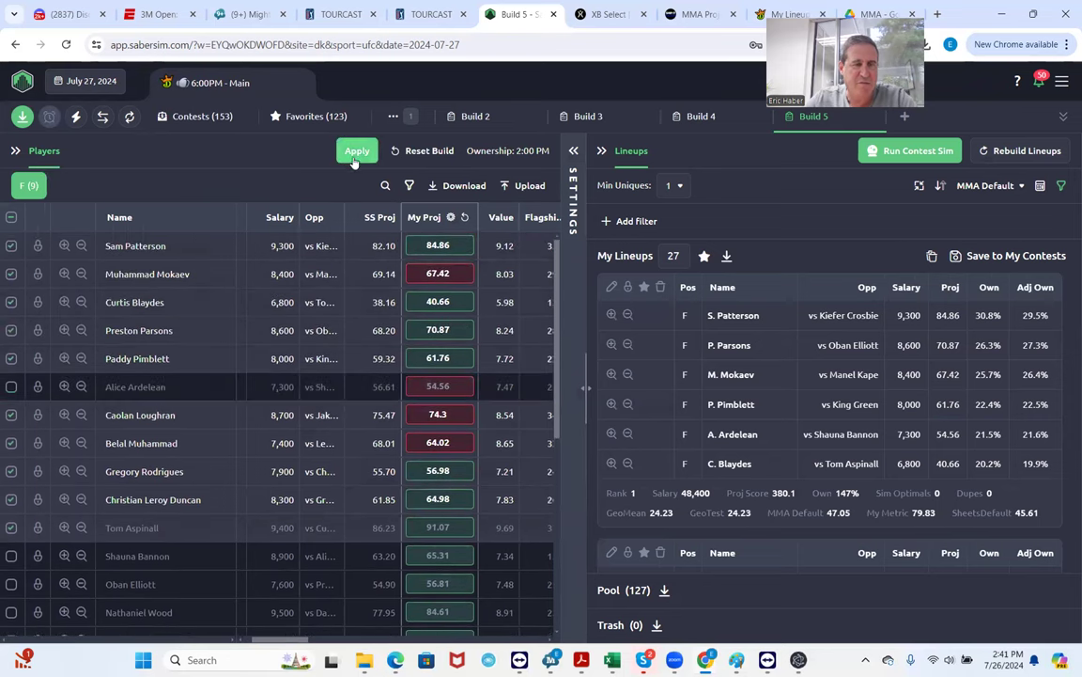
pyautogui.click(357, 151)
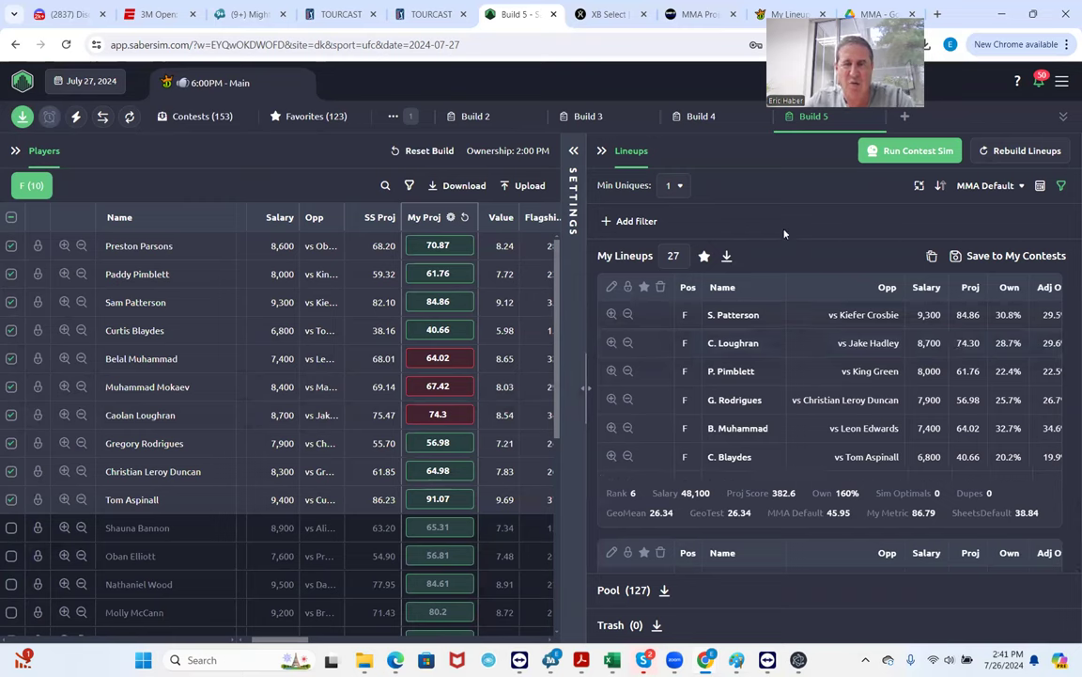
# - Compare the rebuilt lineups as ranked by the MMA Sim Diversity 10 and MMA Default SaberScores
pyautogui.click(984, 185)
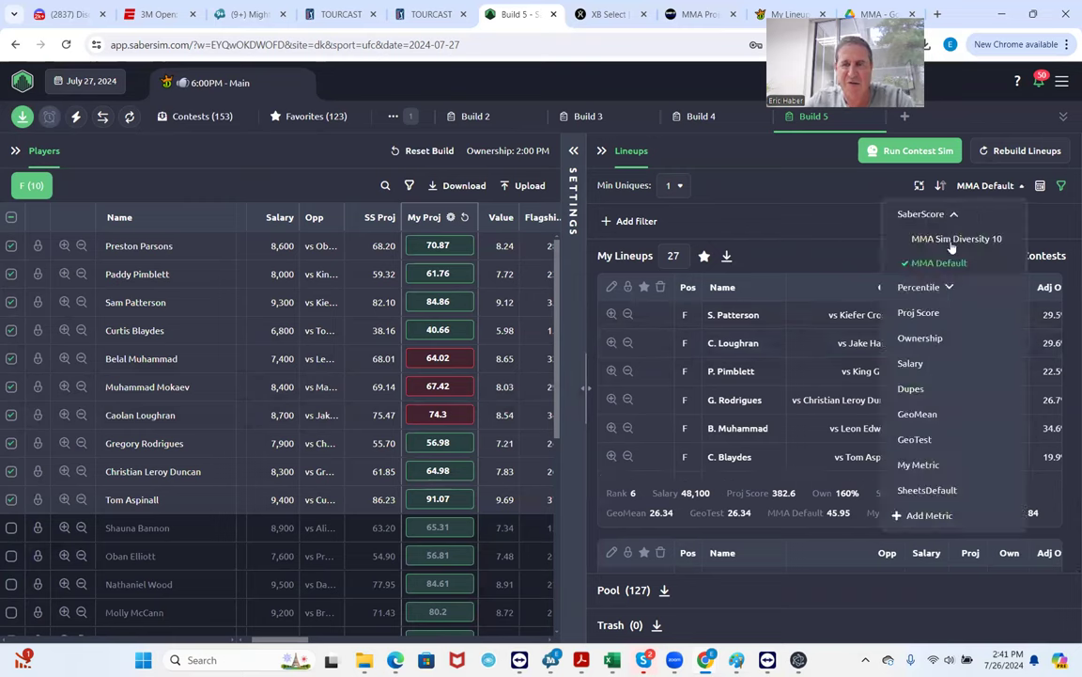
pyautogui.click(952, 240)
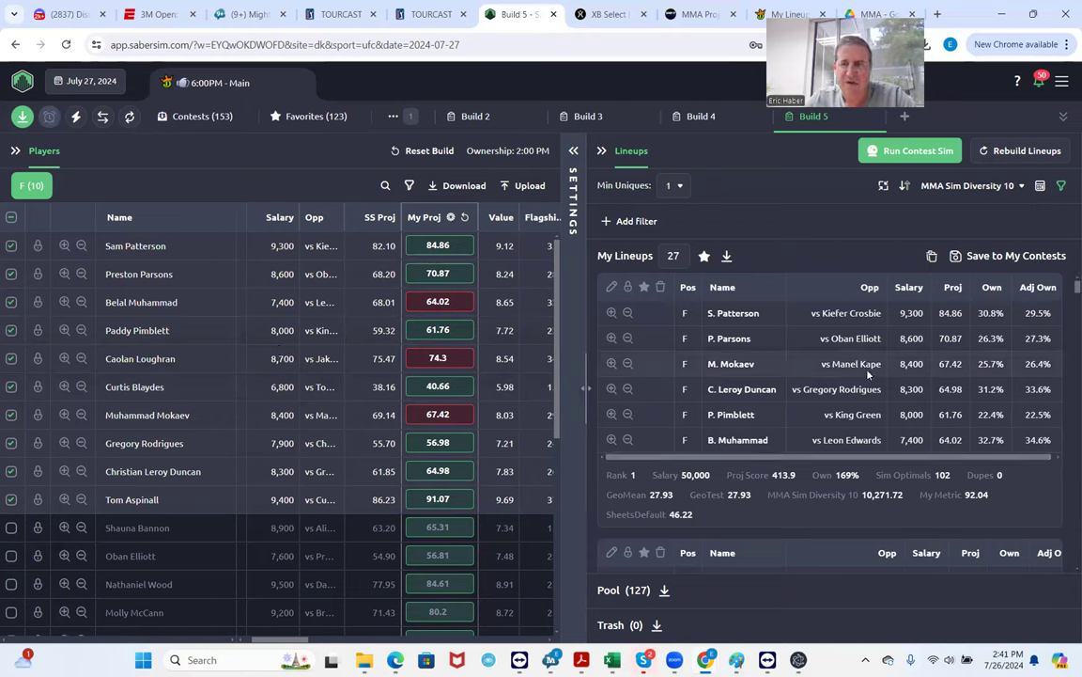
pyautogui.click(975, 187)
pyautogui.click(949, 270)
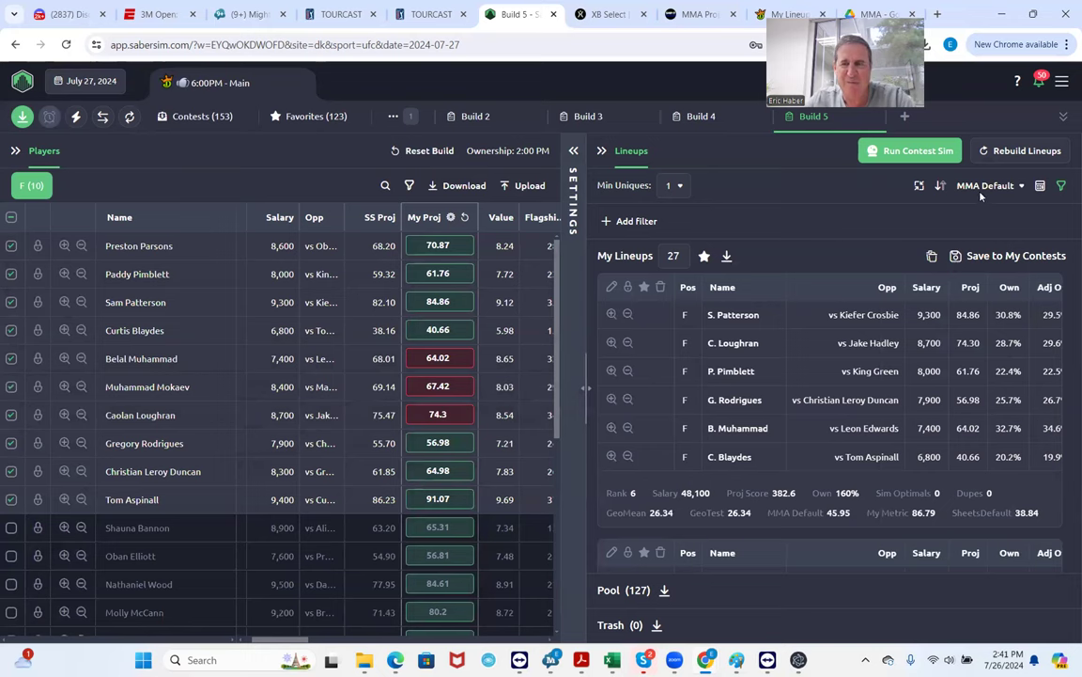
pyautogui.click(985, 185)
pyautogui.click(952, 240)
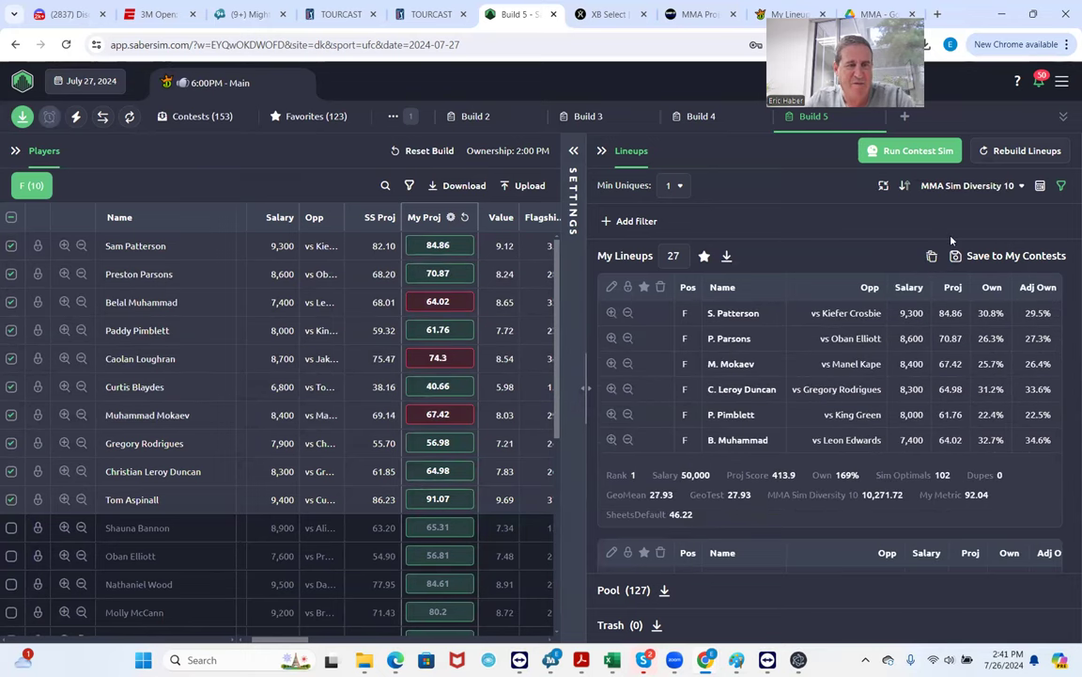
# - Rank the rebuilt lineups by MMA Default and add the 27 lineups to Favorites
pyautogui.click(968, 185)
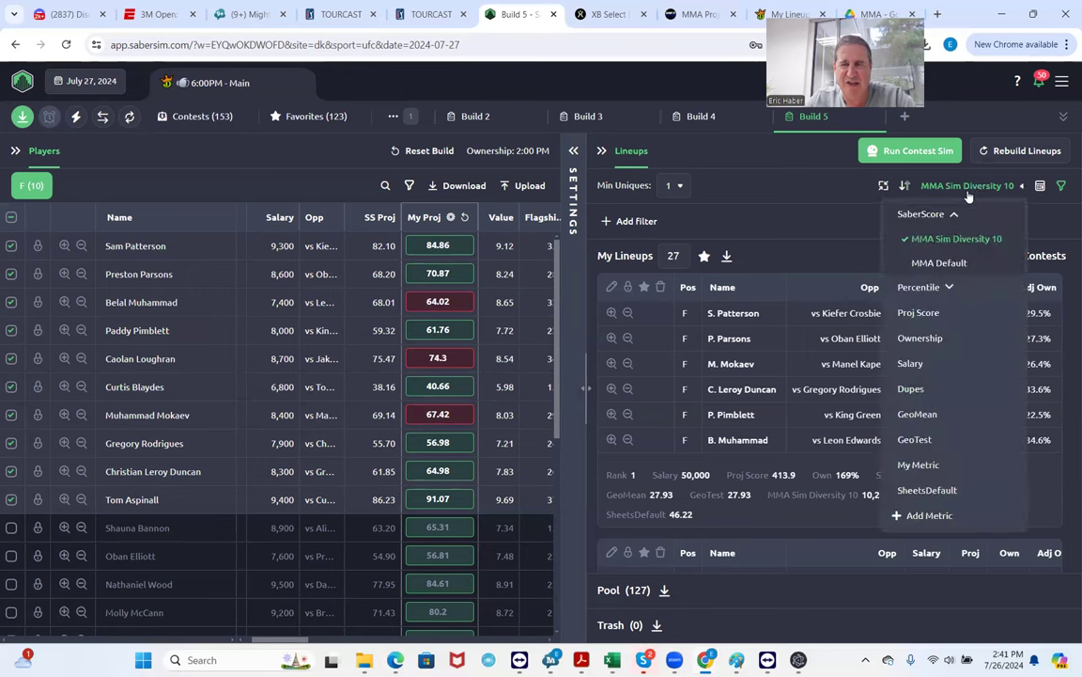
pyautogui.click(938, 265)
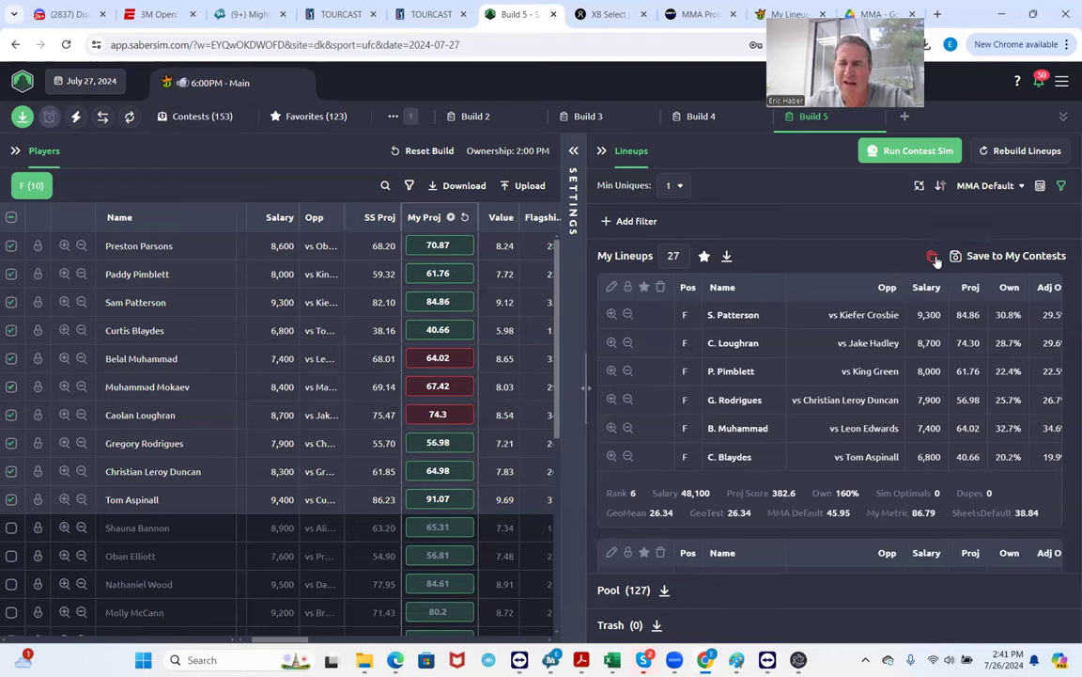
pyautogui.click(705, 259)
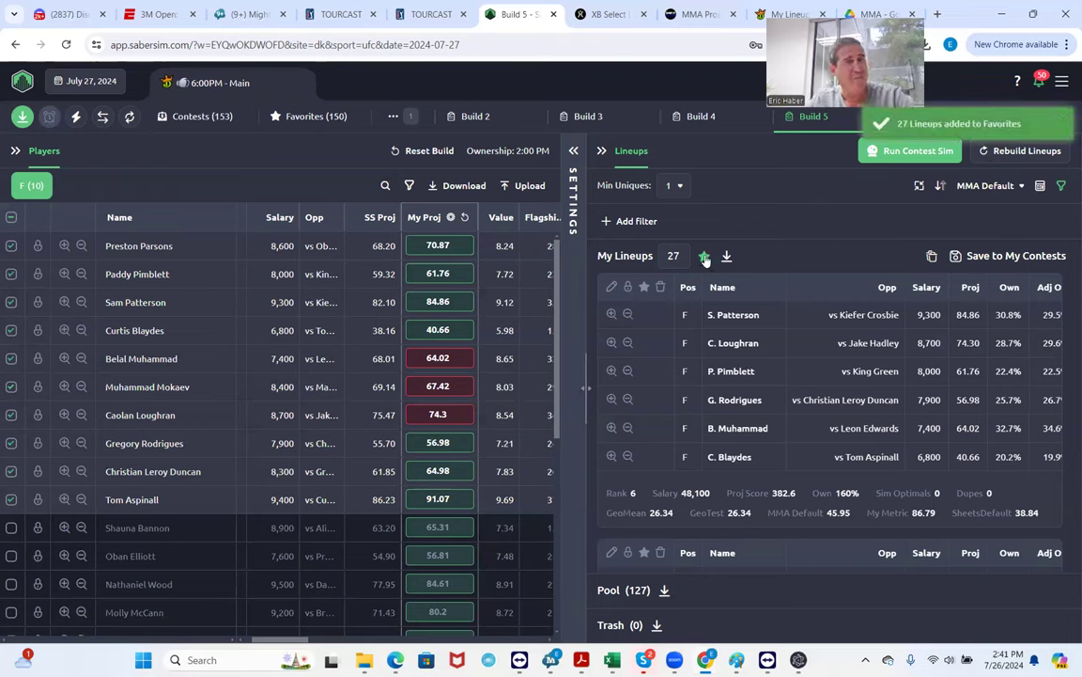